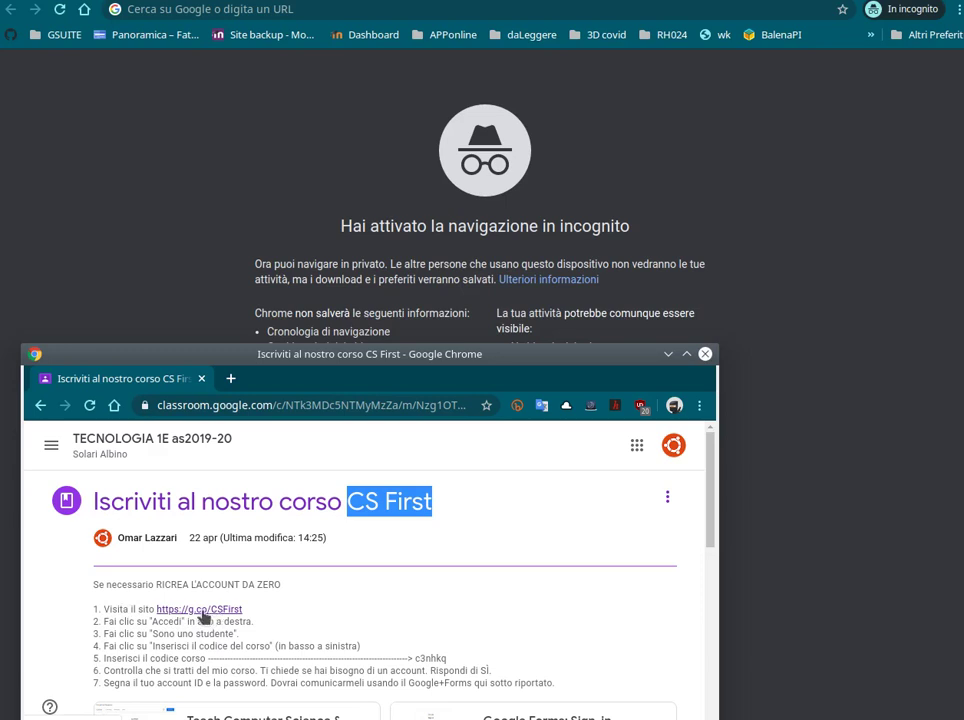
{"action": "right_click", "coordinate": [203, 618]}
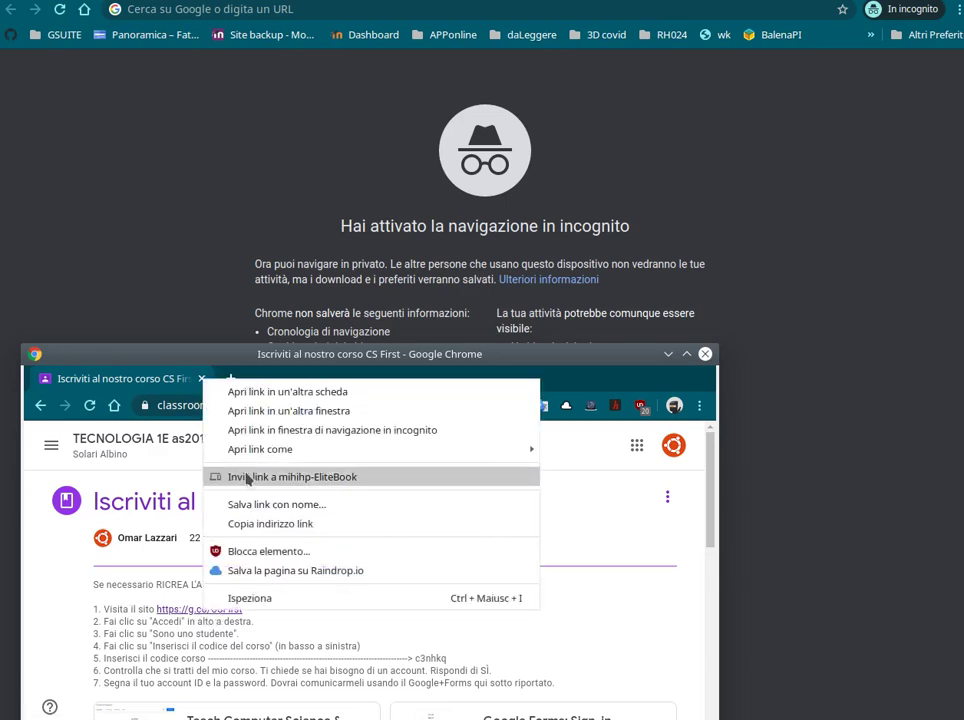
{"action": "left_click", "coordinate": [258, 520]}
Load the copied CS First address in the incognito window and go to Accedi
{"action": "left_click", "coordinate": [206, 10]}
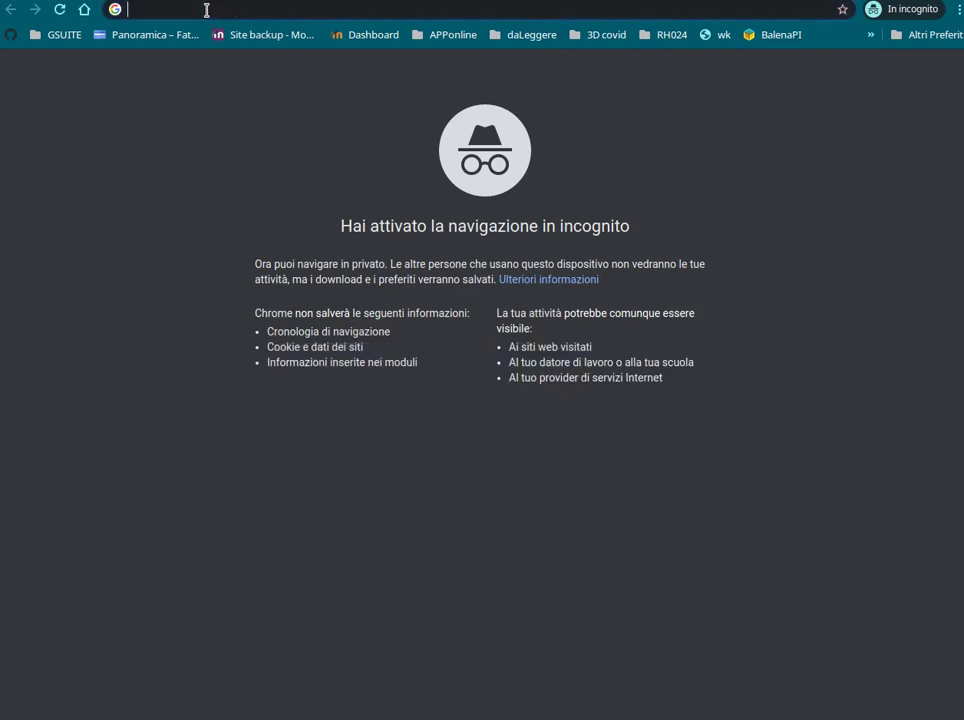
{"action": "type", "text": "https://g.co/CSFirst"}
{"action": "key", "text": "Return"}
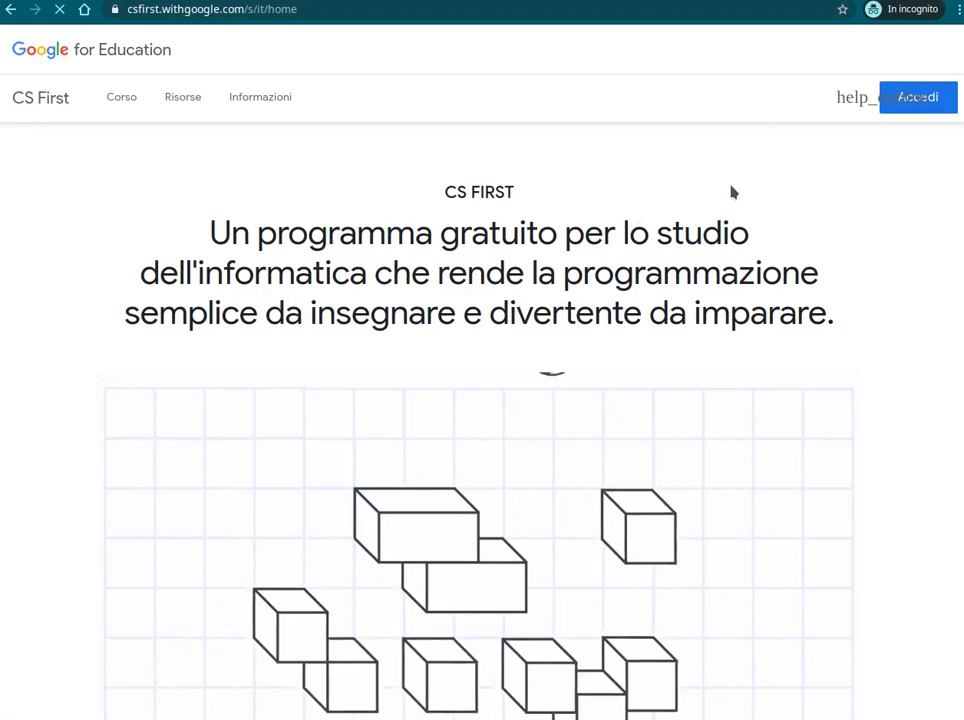
{"action": "scroll", "coordinate": [445, 344], "scroll_direction": "down", "scroll_amount": 3}
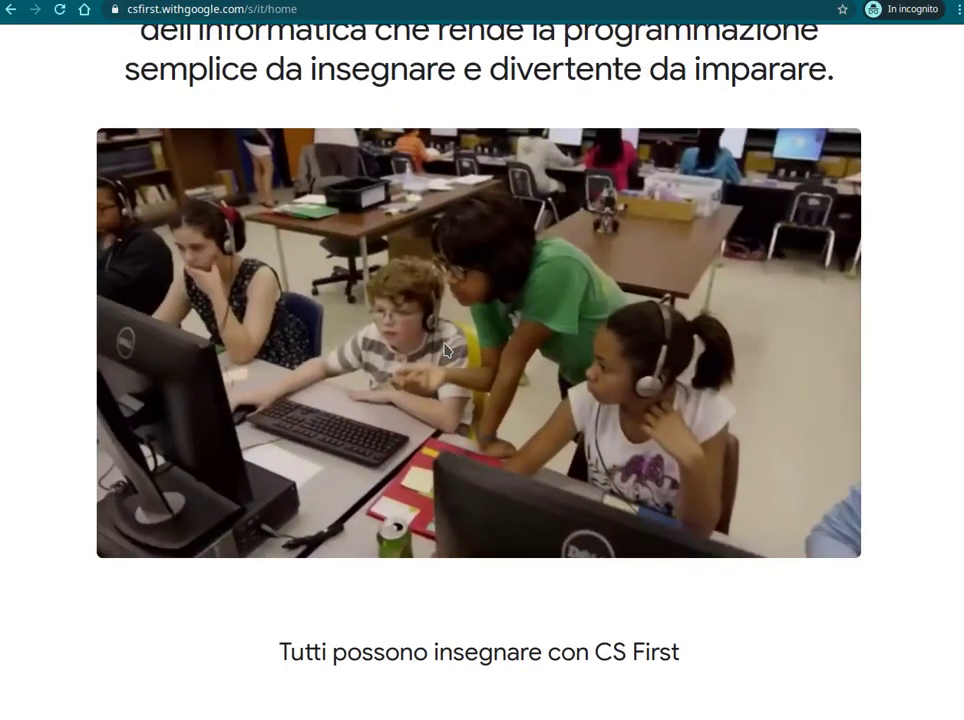
{"action": "scroll", "coordinate": [445, 344], "scroll_direction": "down", "scroll_amount": 2}
{"action": "scroll", "coordinate": [525, 447], "scroll_direction": "up", "scroll_amount": 5}
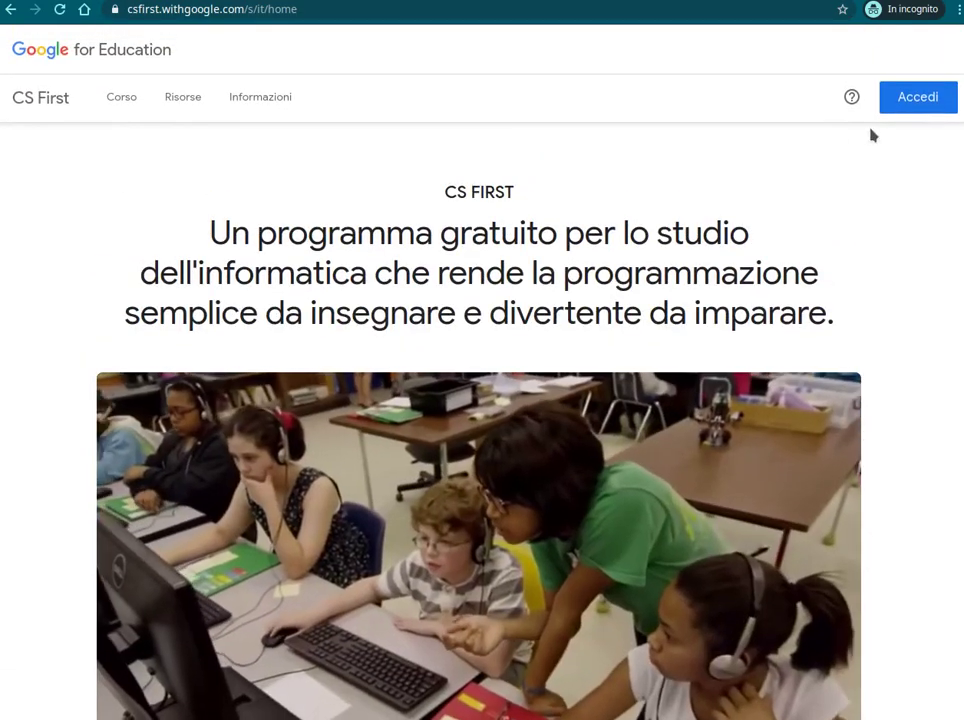
{"action": "left_click", "coordinate": [920, 101]}
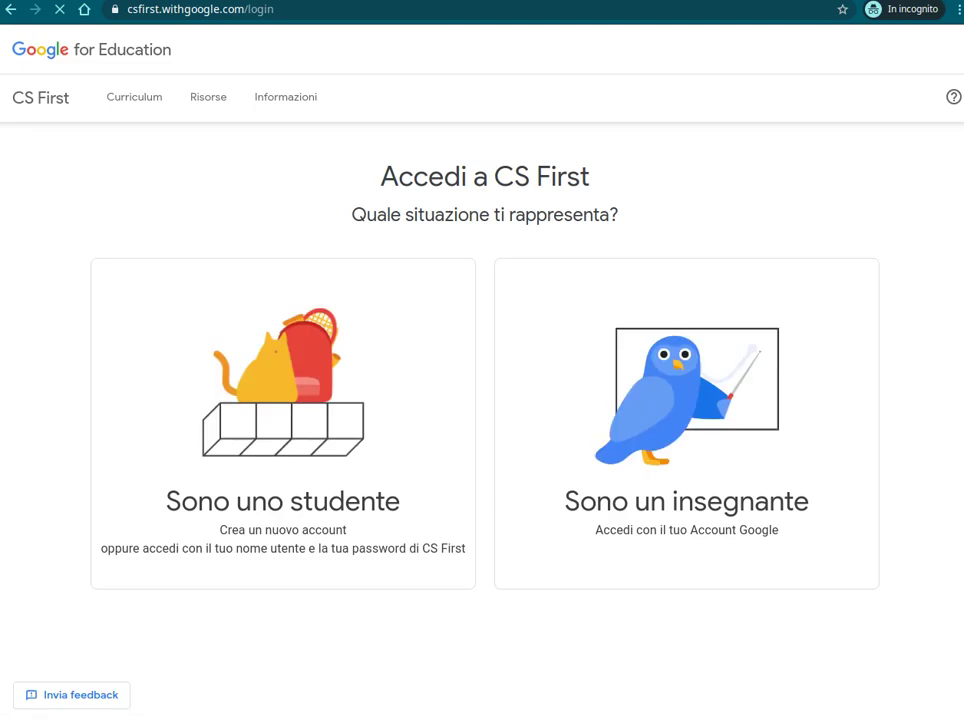
Choose Sono uno studente, copy the course code from Classroom, and focus the code field
{"action": "left_click", "coordinate": [308, 398]}
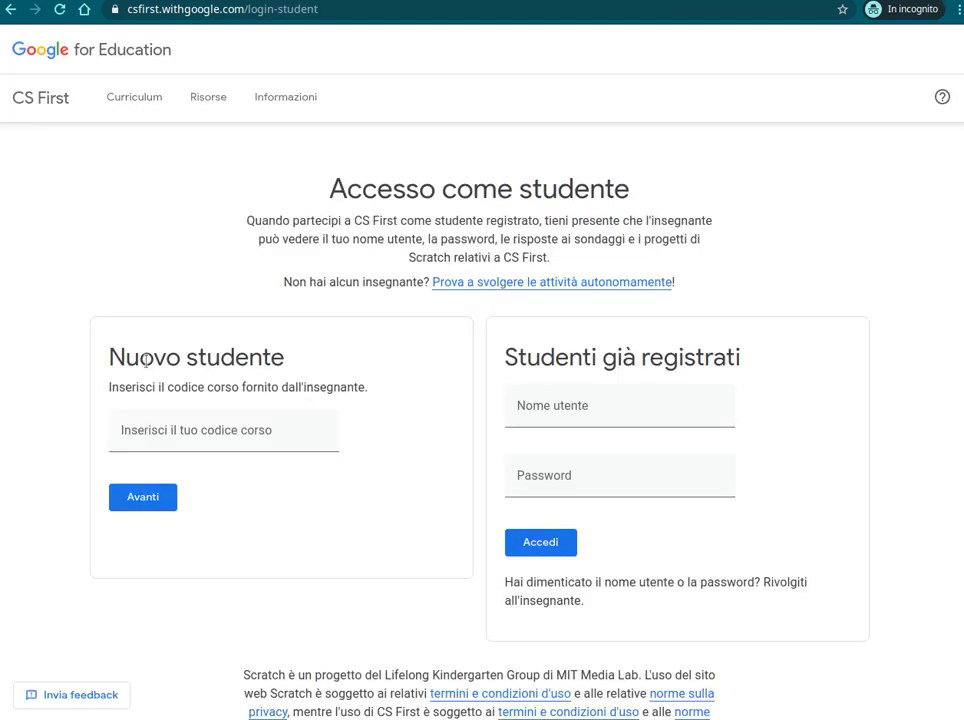
{"action": "left_click", "coordinate": [148, 432]}
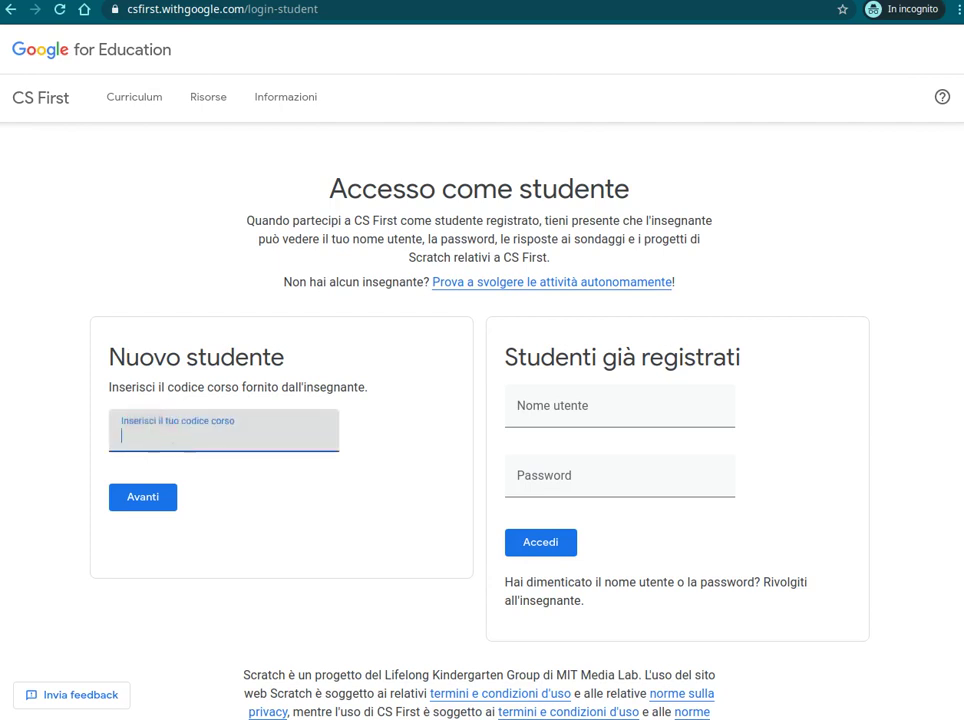
{"action": "key", "text": "alt+Tab"}
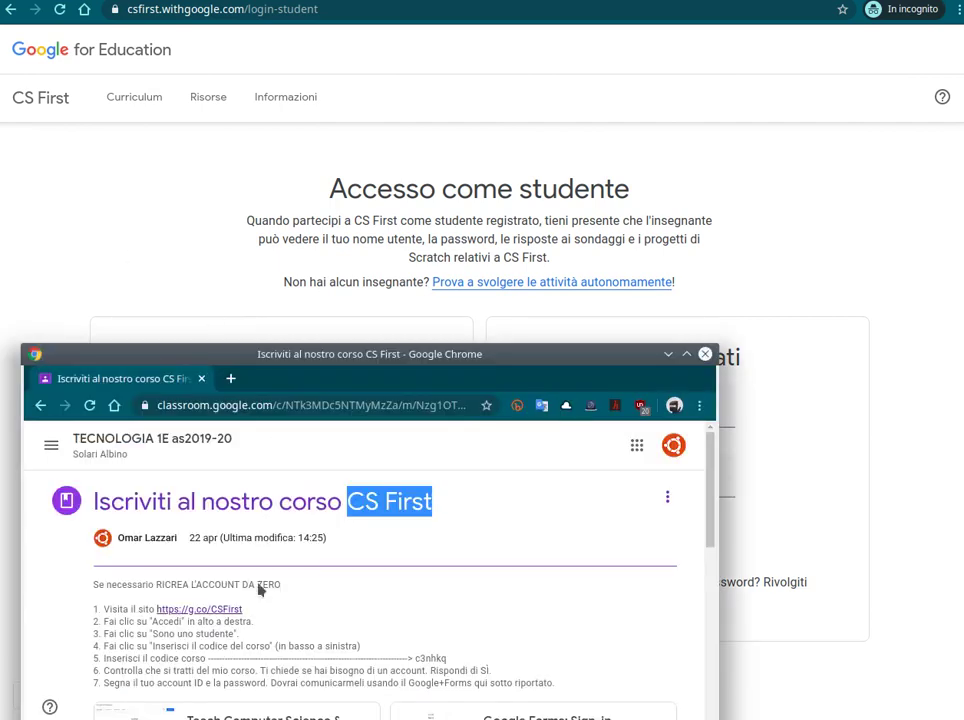
{"action": "double_click", "coordinate": [430, 658]}
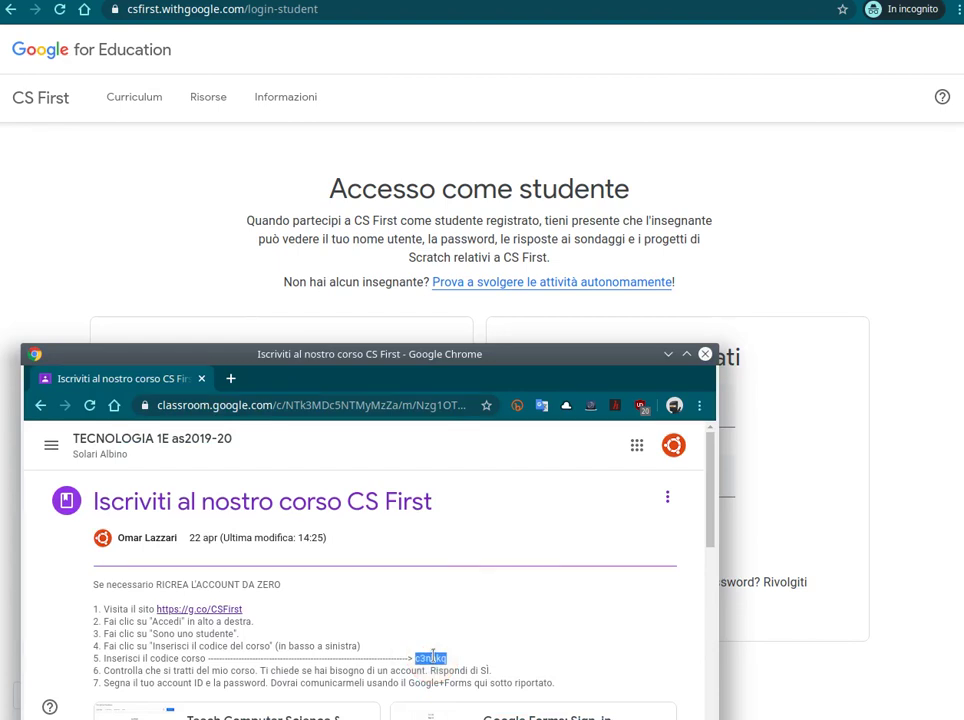
{"action": "right_click", "coordinate": [432, 655]}
{"action": "left_click", "coordinate": [469, 529]}
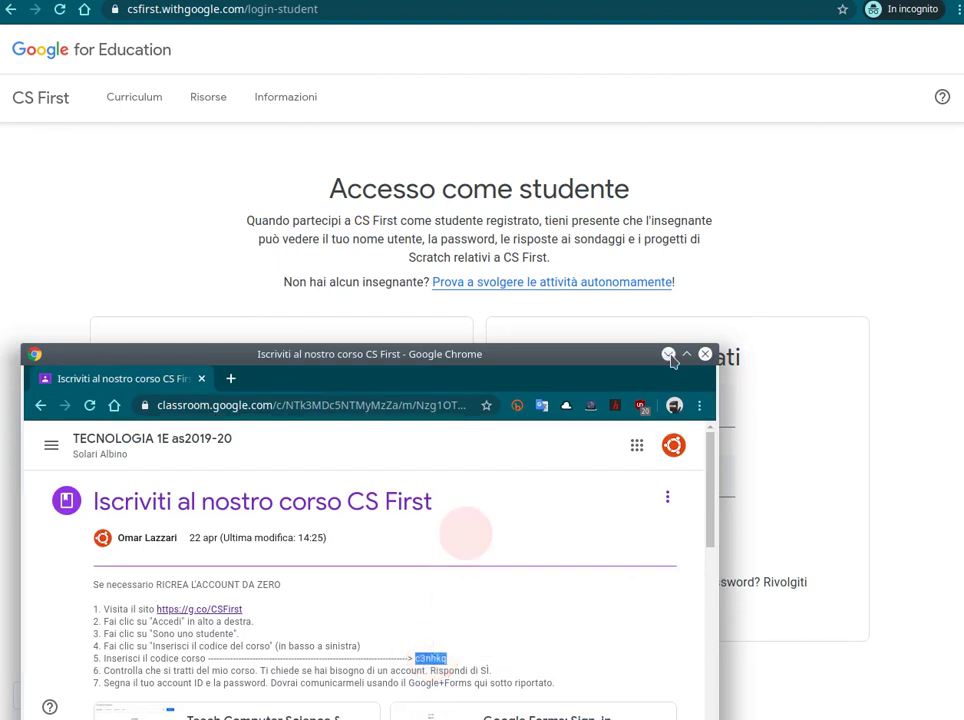
{"action": "left_click", "coordinate": [669, 354]}
{"action": "left_click", "coordinate": [220, 428]}
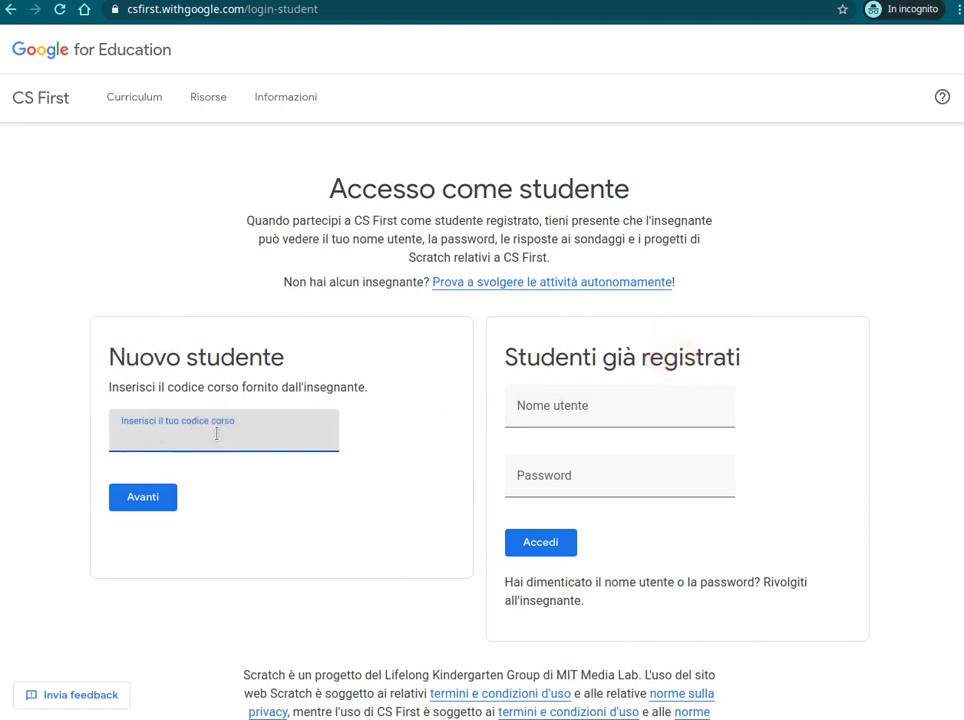
Paste the course code, confirm enrolment in 1E-as1920, and request new login credentials
{"action": "key", "text": "ctrl+v"}
{"action": "left_click", "coordinate": [142, 500]}
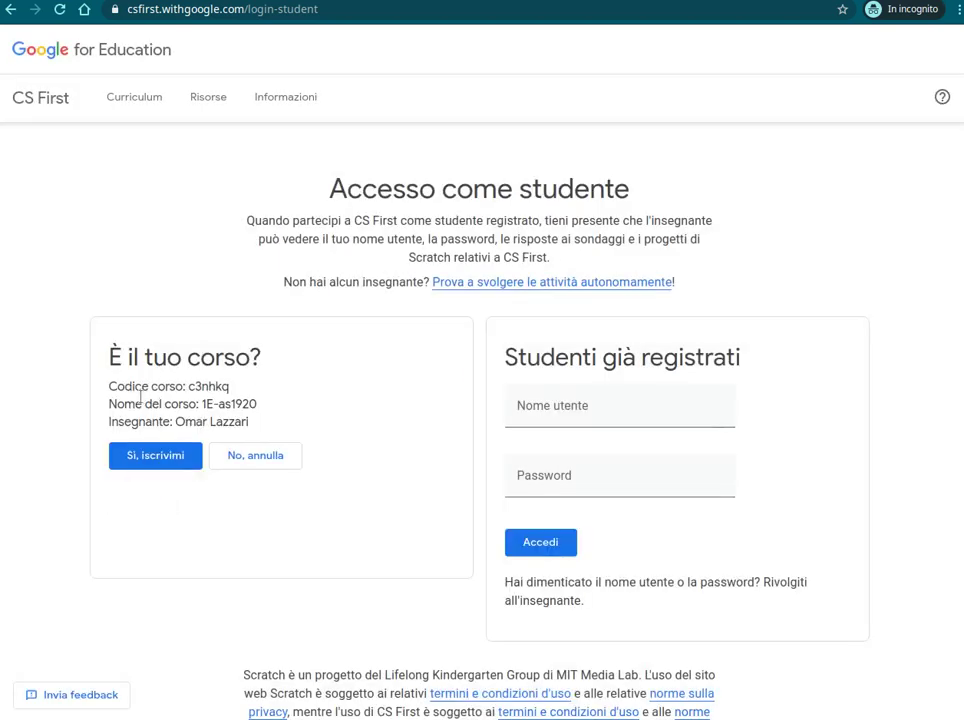
{"action": "left_click_drag", "start_coordinate": [187, 385], "coordinate": [256, 424]}
{"action": "left_click", "coordinate": [161, 460]}
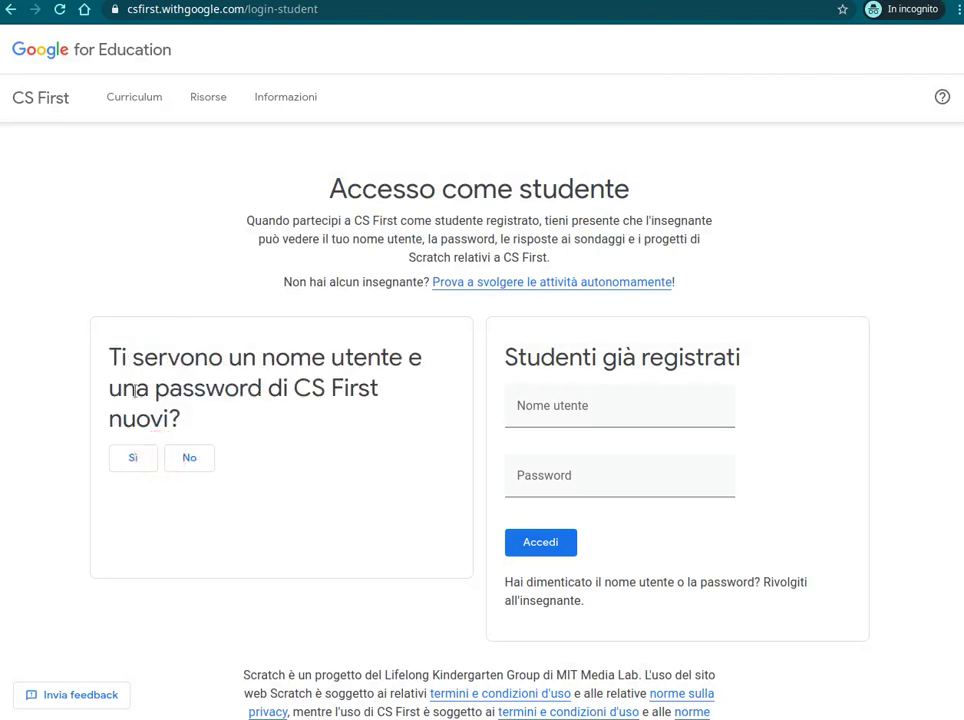
{"action": "left_click", "coordinate": [140, 458]}
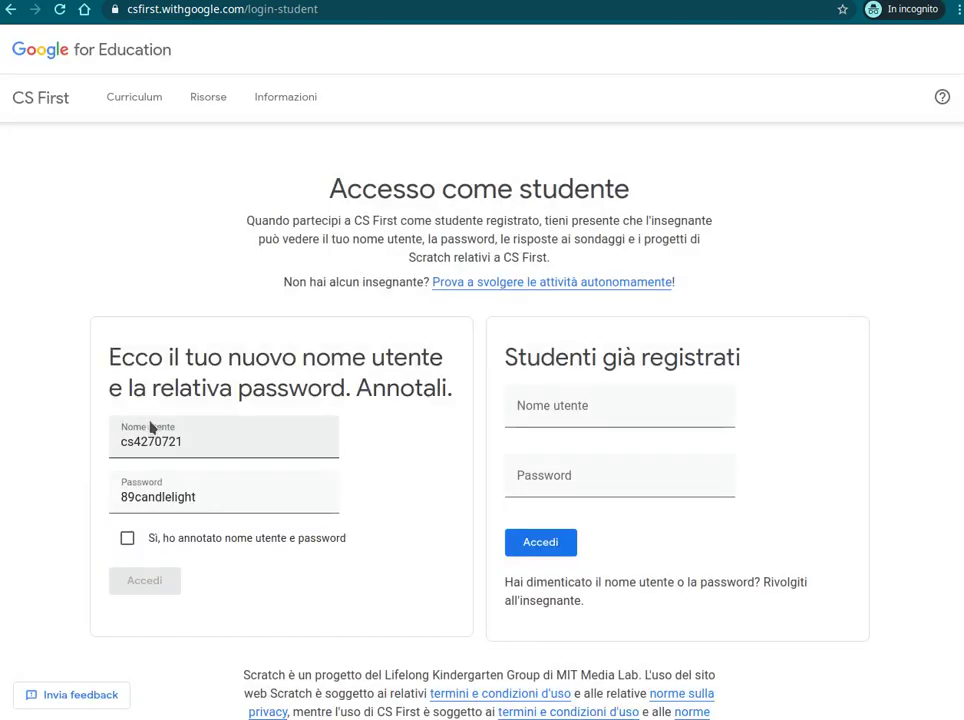
Select the generated Nome utente and Password values, then switch to the Classroom window
{"action": "double_click", "coordinate": [205, 496]}
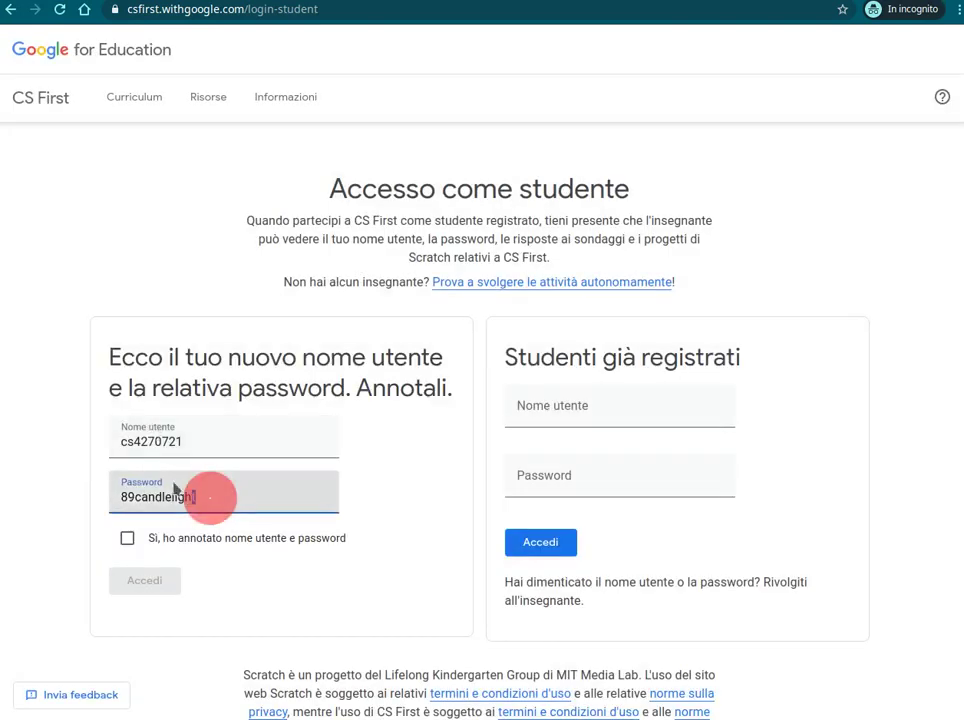
{"action": "double_click", "coordinate": [120, 440]}
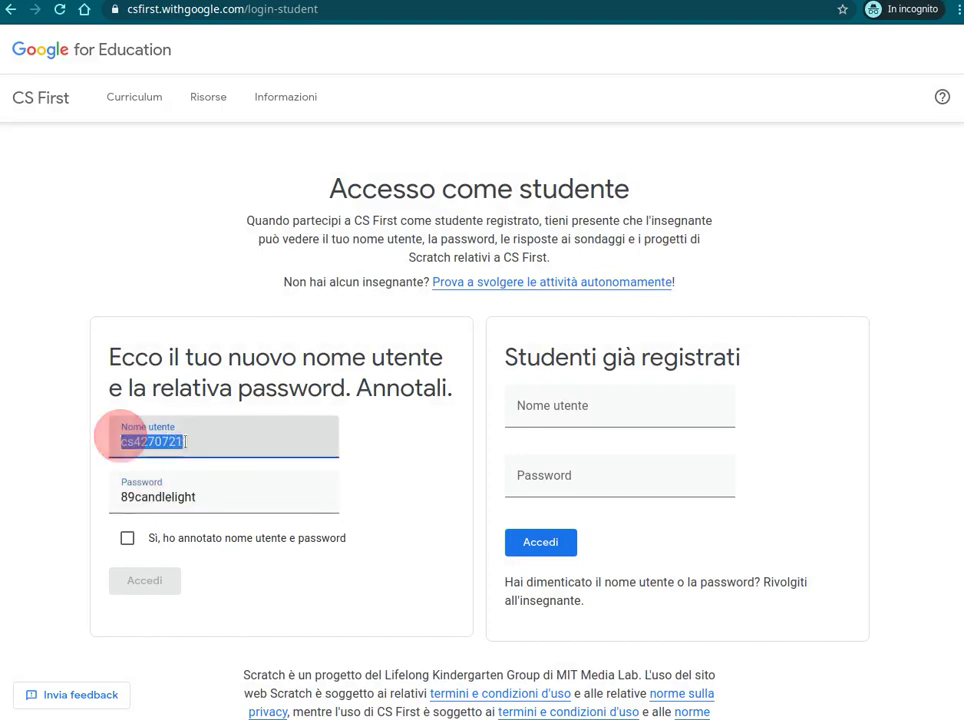
{"action": "double_click", "coordinate": [172, 494]}
{"action": "double_click", "coordinate": [150, 440]}
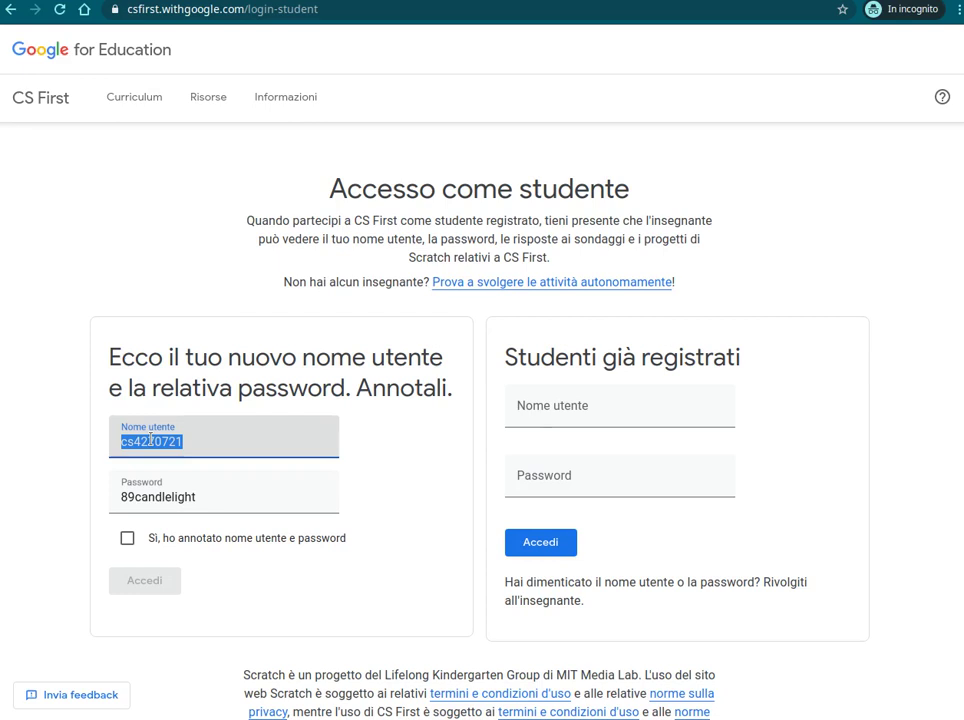
{"action": "left_click", "coordinate": [140, 496]}
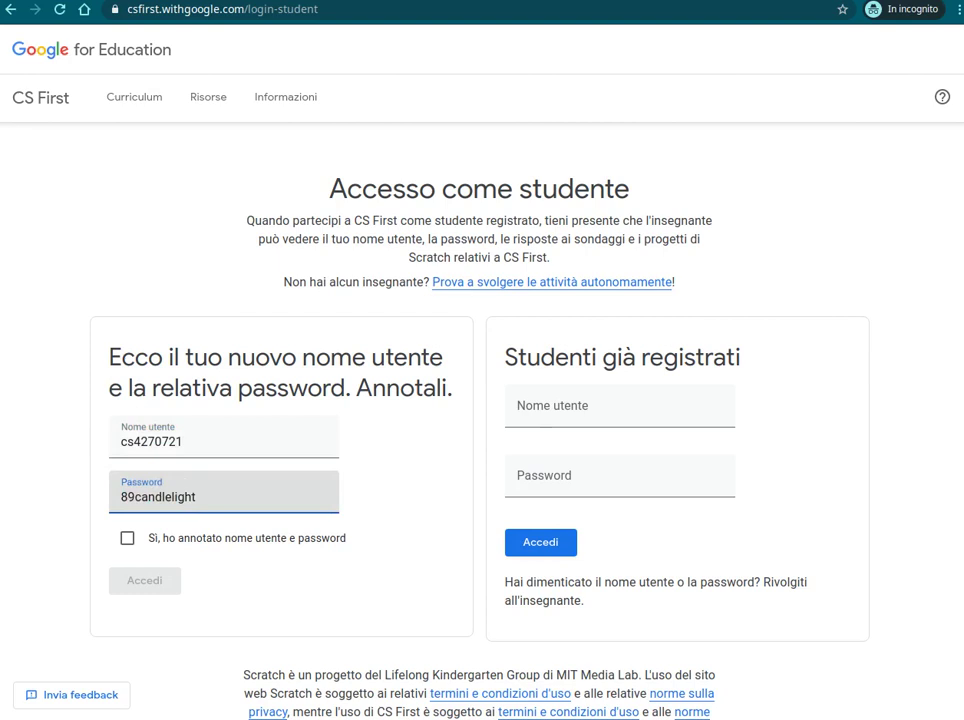
{"action": "key", "text": "alt+Tab"}
Open the Google Forms sign-in form full screen and choose class 1E
{"action": "scroll", "coordinate": [352, 657], "scroll_direction": "down", "scroll_amount": 3}
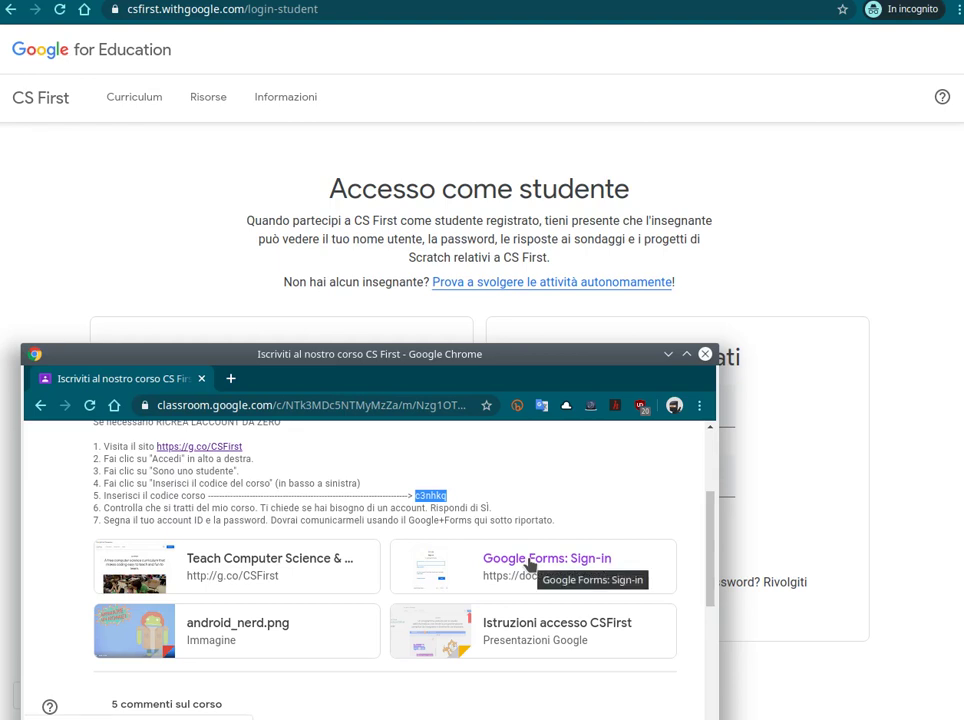
{"action": "left_click", "coordinate": [532, 562]}
{"action": "left_click", "coordinate": [306, 410]}
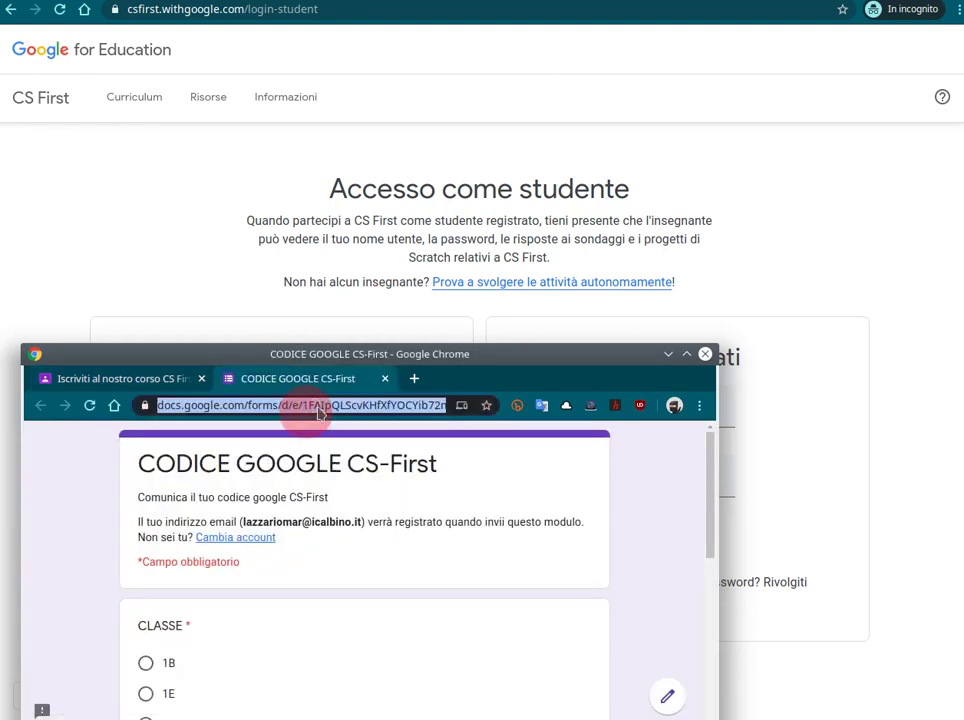
{"action": "double_click", "coordinate": [296, 356]}
{"action": "left_click", "coordinate": [263, 298]}
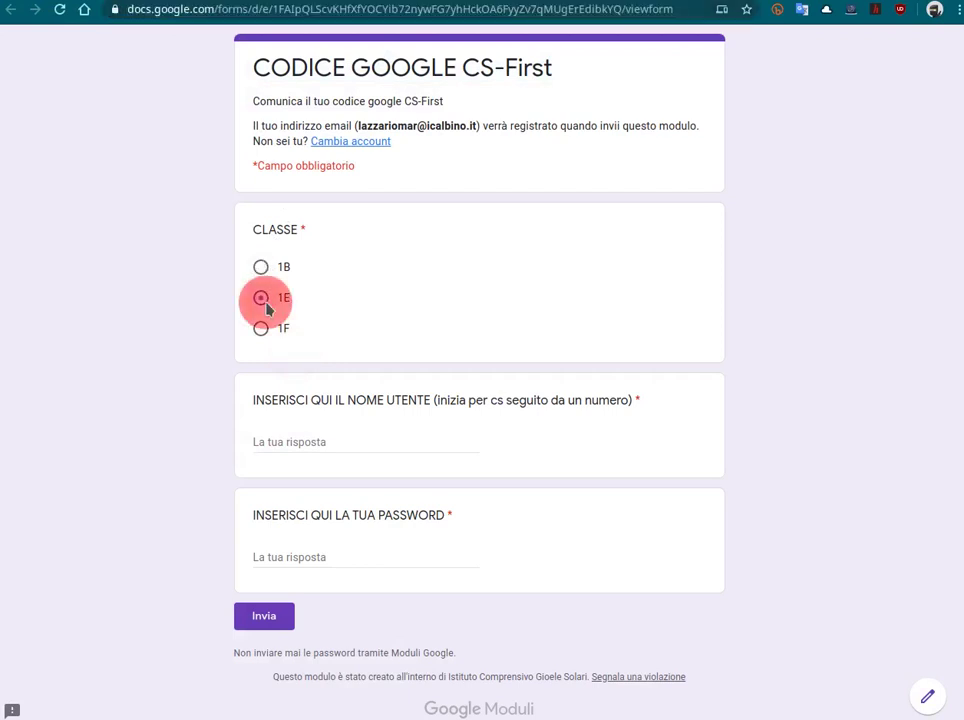
Fill the form's username answer with the CS First username copied from the login page
{"action": "left_click", "coordinate": [290, 441]}
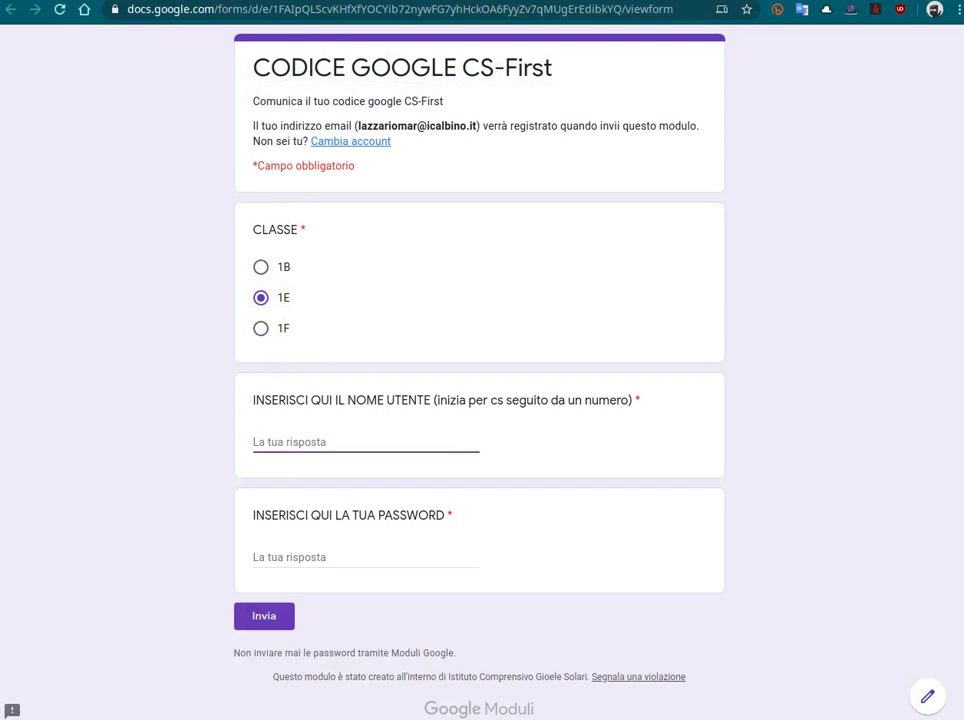
{"action": "type", "text": "c3nhkq"}
{"action": "key", "text": "BackSpace"}
{"action": "key", "text": "BackSpace"}
{"action": "key", "text": "BackSpace"}
{"action": "key", "text": "BackSpace"}
{"action": "key", "text": "BackSpace"}
{"action": "key", "text": "BackSpace"}
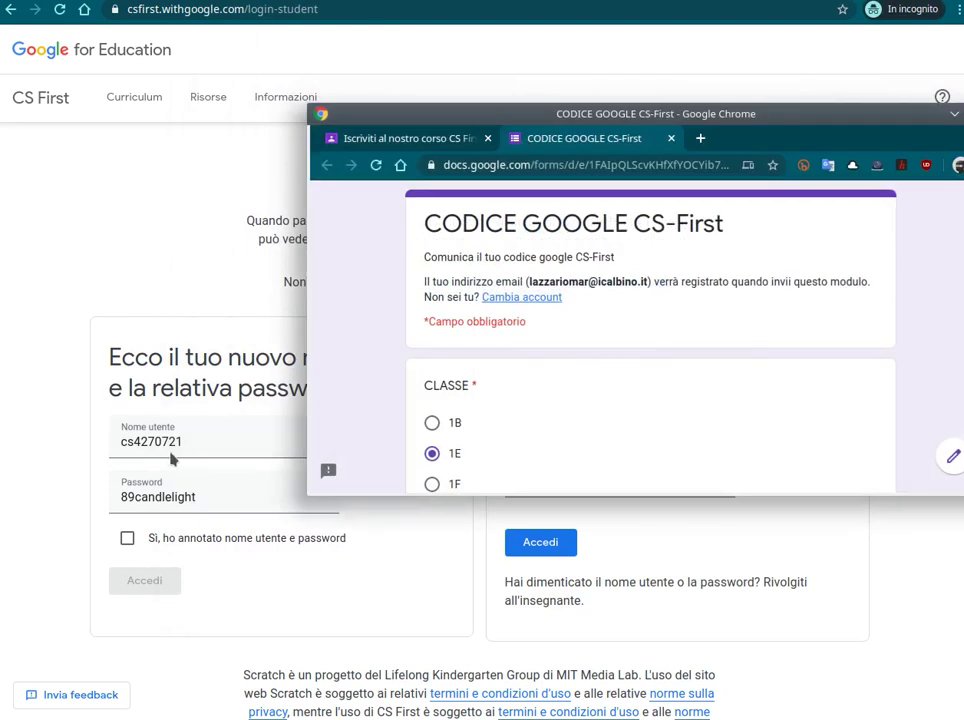
{"action": "double_click", "coordinate": [168, 446]}
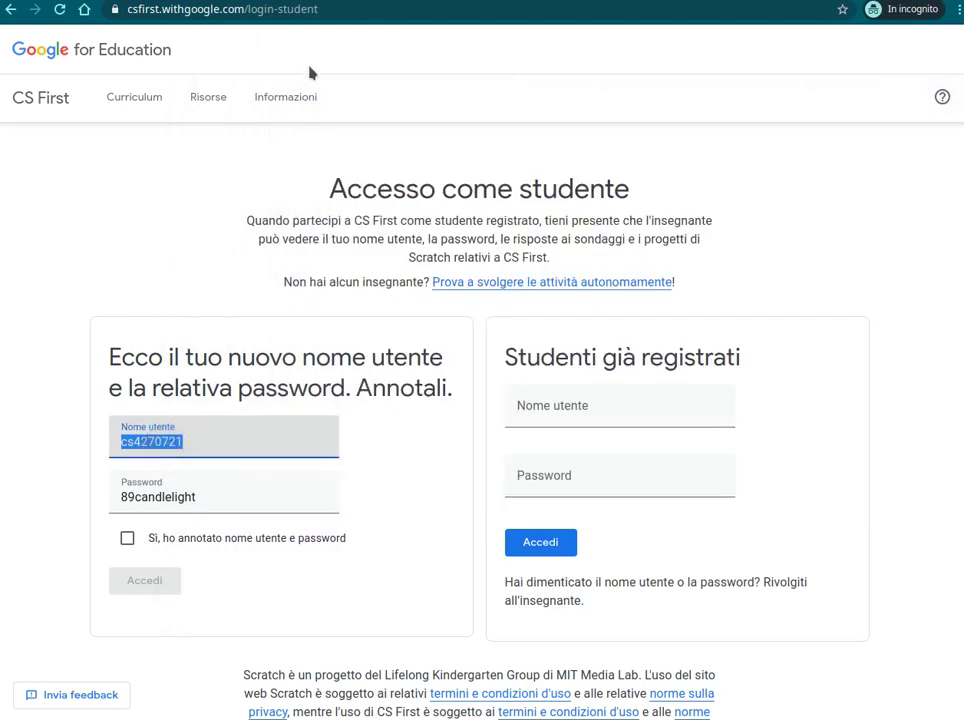
{"action": "key", "text": "alt+Tab"}
{"action": "scroll", "coordinate": [499, 398], "scroll_direction": "down", "scroll_amount": 3}
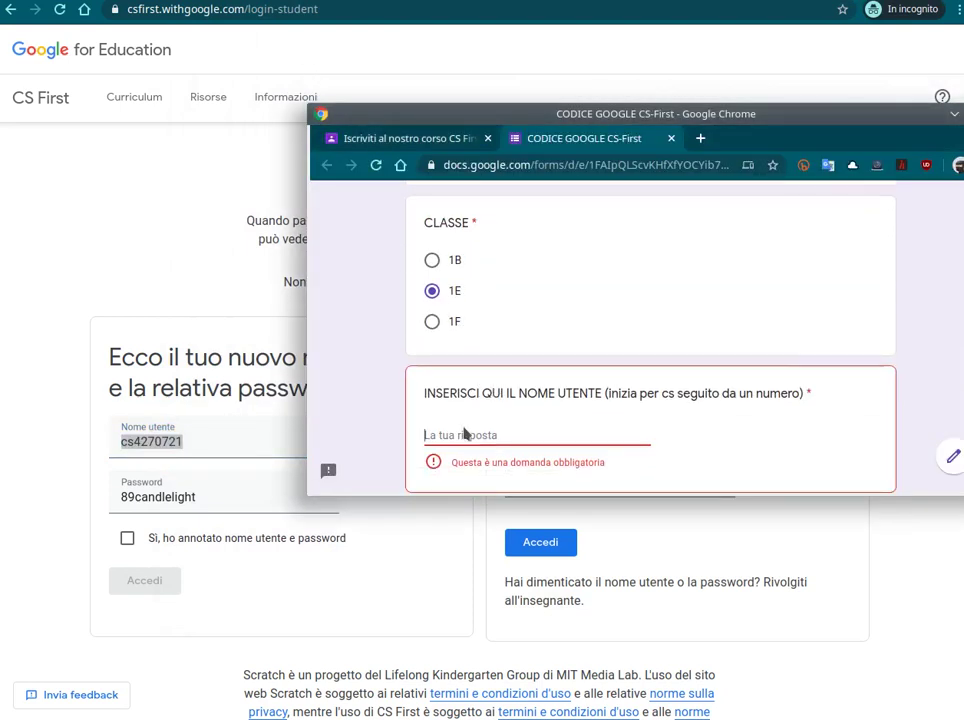
{"action": "key", "text": "ctrl+v"}
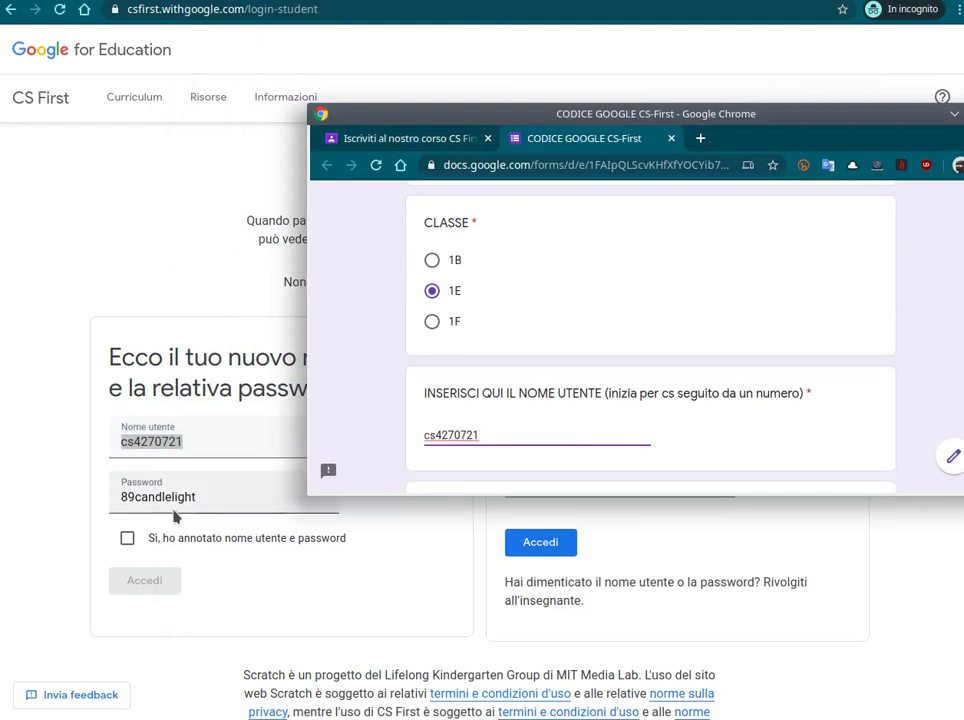
Paste the new password into the password question and tick the credentials-noted confirmation in CS First
{"action": "double_click", "coordinate": [168, 499]}
{"action": "key", "text": "ctrl+c"}
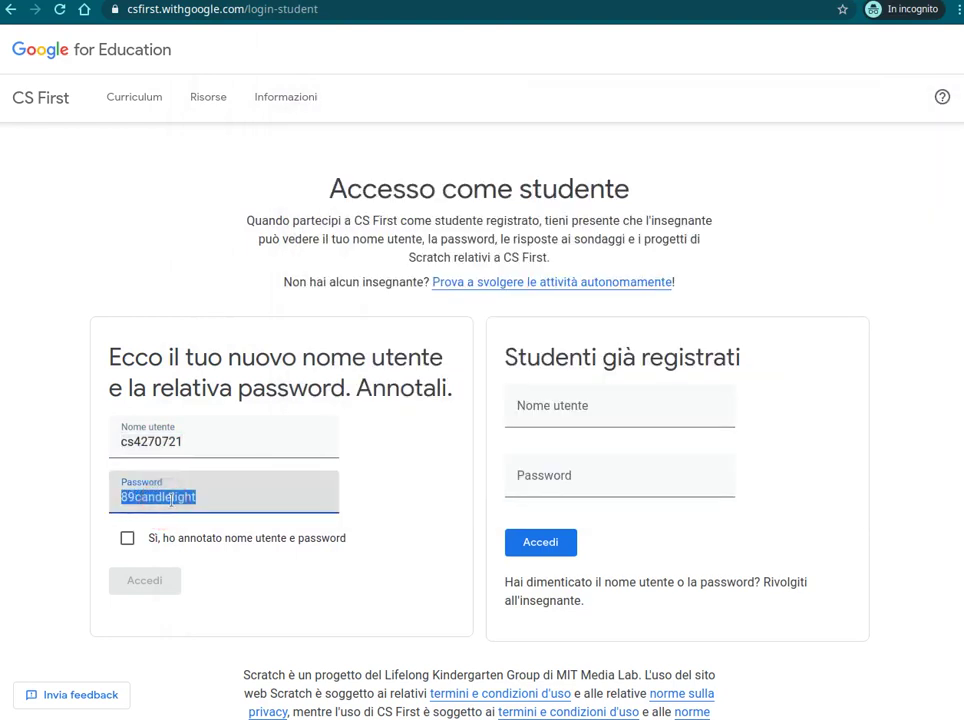
{"action": "key", "text": "alt+Tab"}
{"action": "scroll", "coordinate": [477, 400], "scroll_direction": "down", "scroll_amount": 2}
{"action": "left_click", "coordinate": [477, 428]}
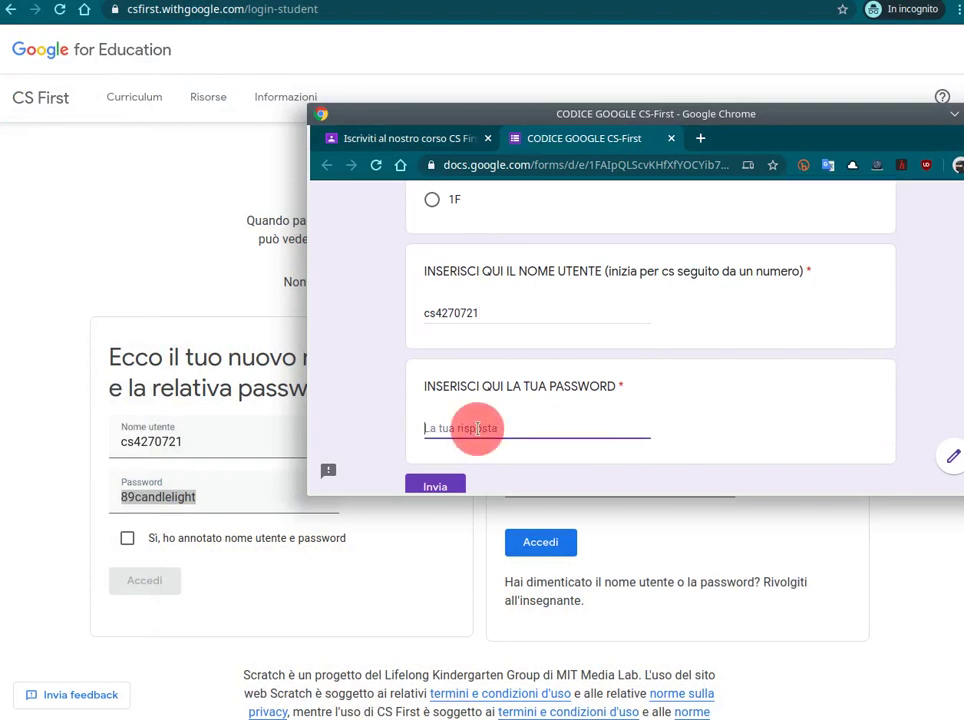
{"action": "key", "text": "ctrl+v"}
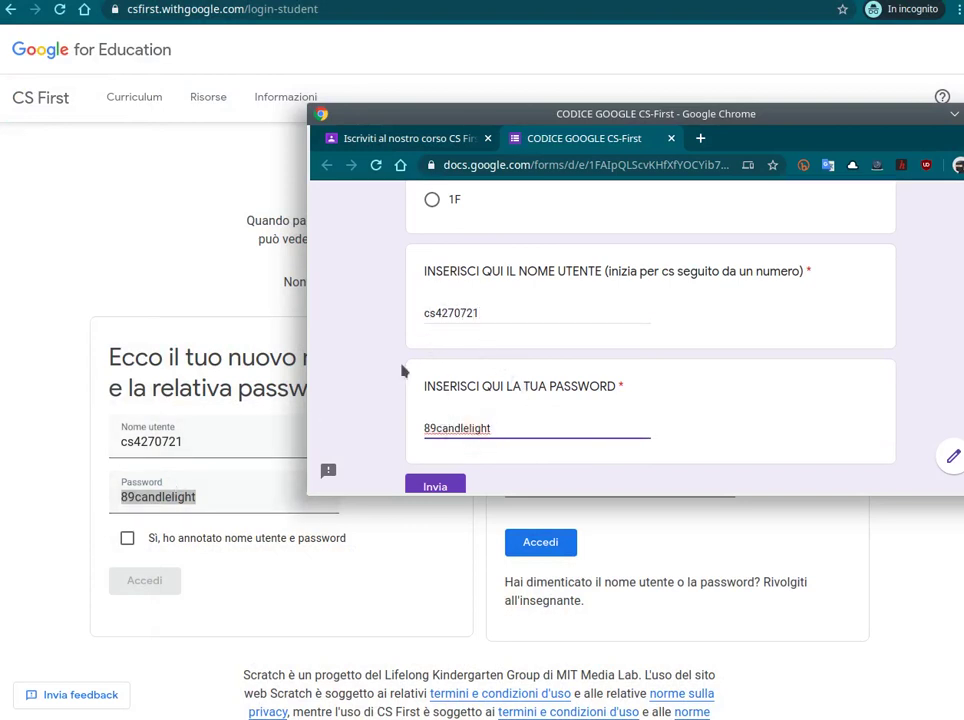
{"action": "scroll", "coordinate": [499, 414], "scroll_direction": "down", "scroll_amount": 1}
{"action": "scroll", "coordinate": [441, 316], "scroll_direction": "up", "scroll_amount": 2}
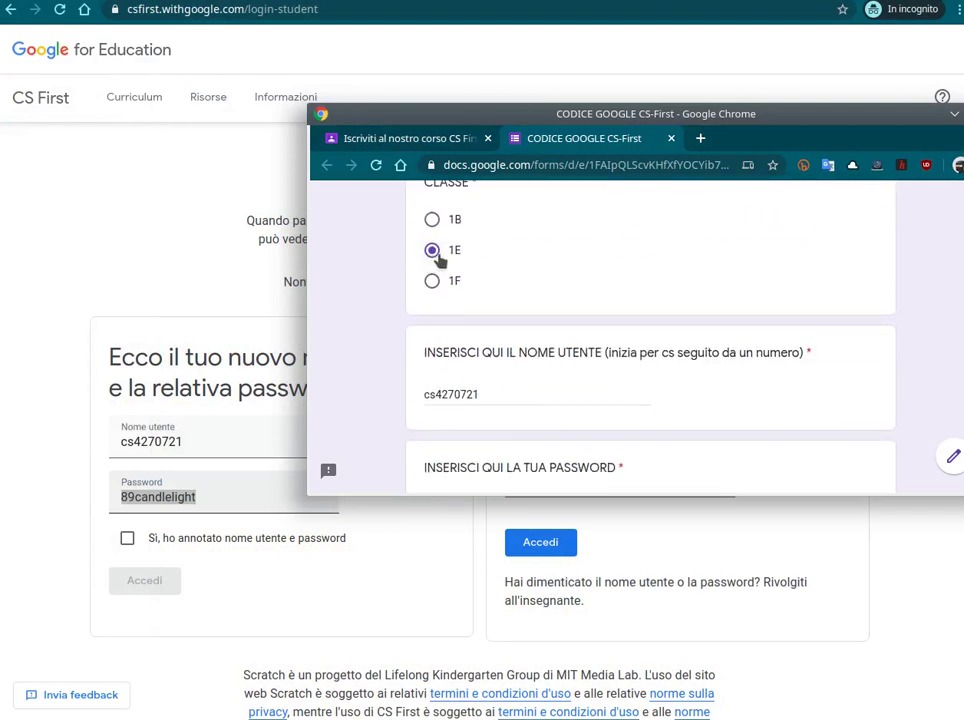
{"action": "scroll", "coordinate": [484, 286], "scroll_direction": "down", "scroll_amount": 2}
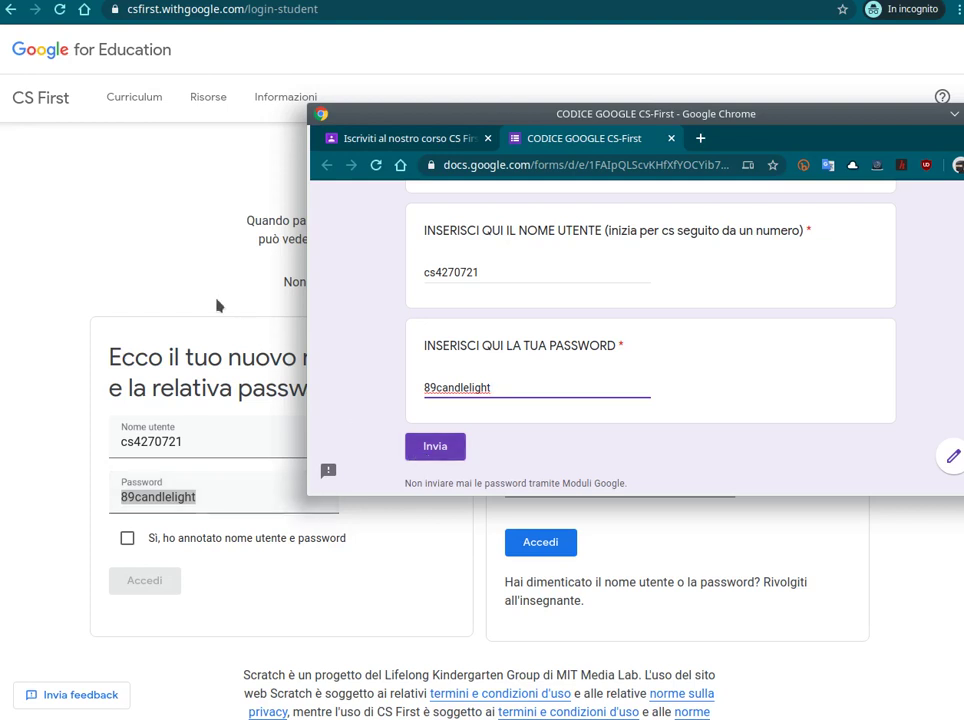
{"action": "left_click", "coordinate": [255, 286]}
{"action": "left_click", "coordinate": [126, 538]}
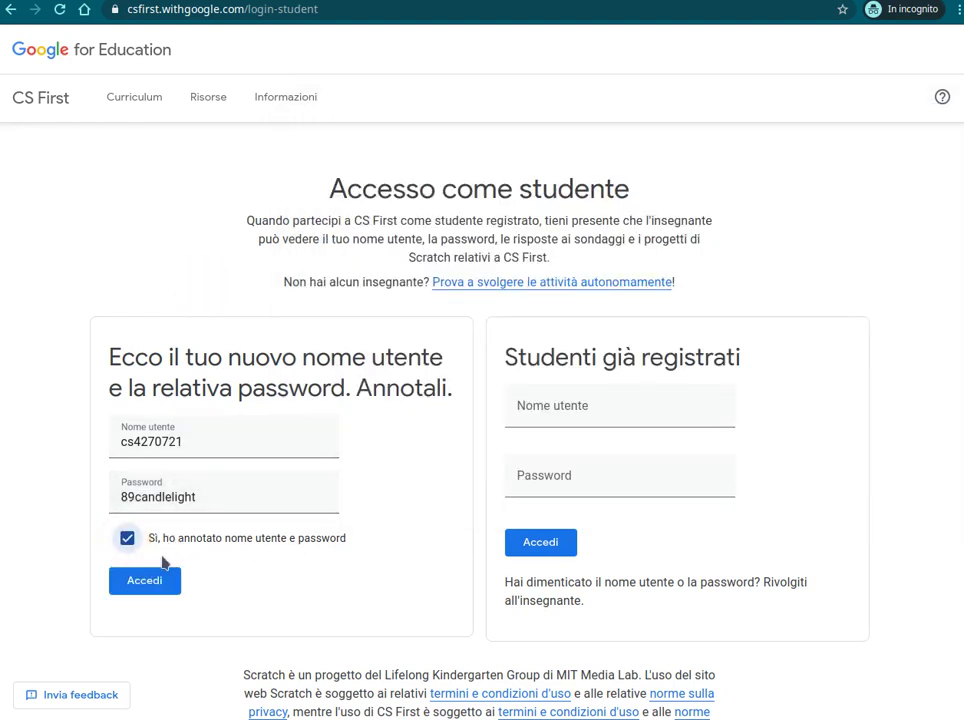
Log in with the new student account and open Animare un nome from class 1E-as1920
{"action": "left_click", "coordinate": [145, 584]}
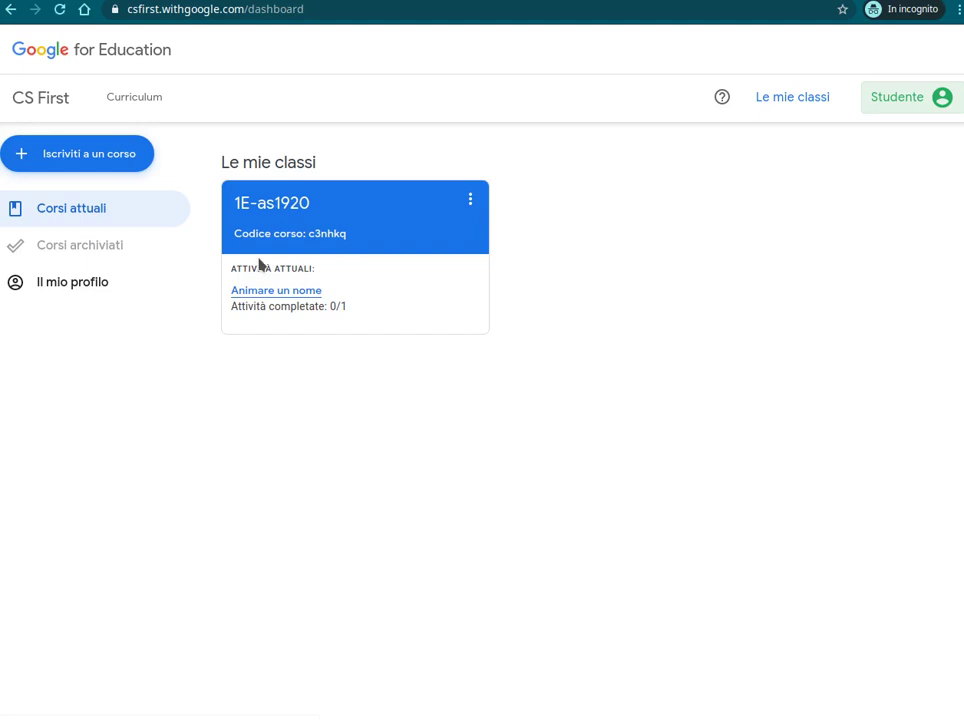
{"action": "left_click", "coordinate": [258, 292]}
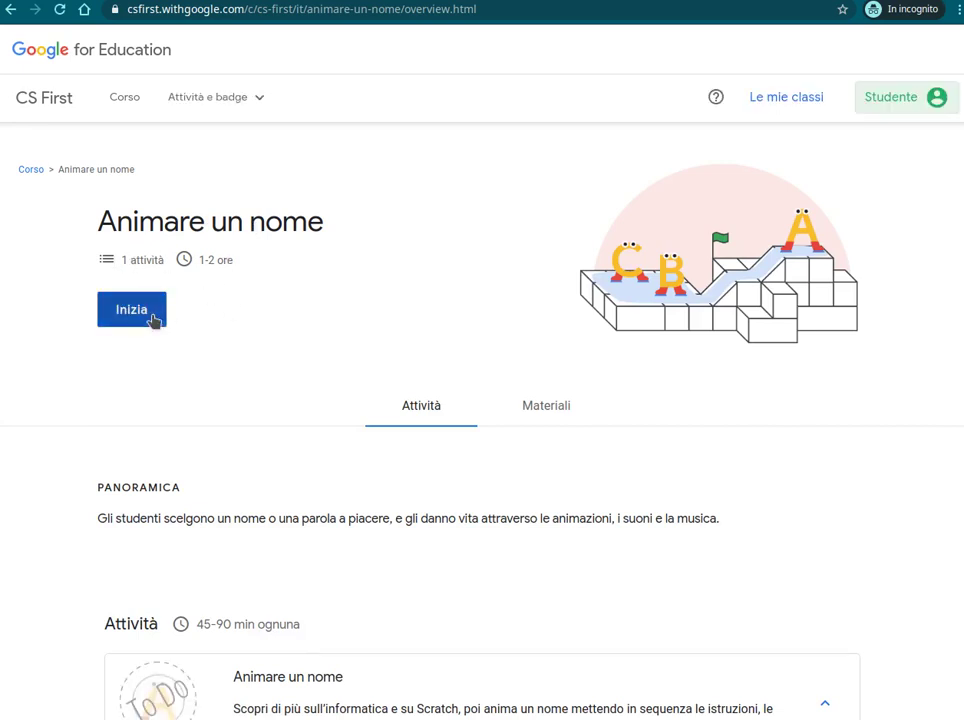
Browse through the Materiali tab of the Animare un nome activity
{"action": "scroll", "coordinate": [408, 380], "scroll_direction": "down", "scroll_amount": 1}
{"action": "scroll", "coordinate": [405, 360], "scroll_direction": "down", "scroll_amount": 1}
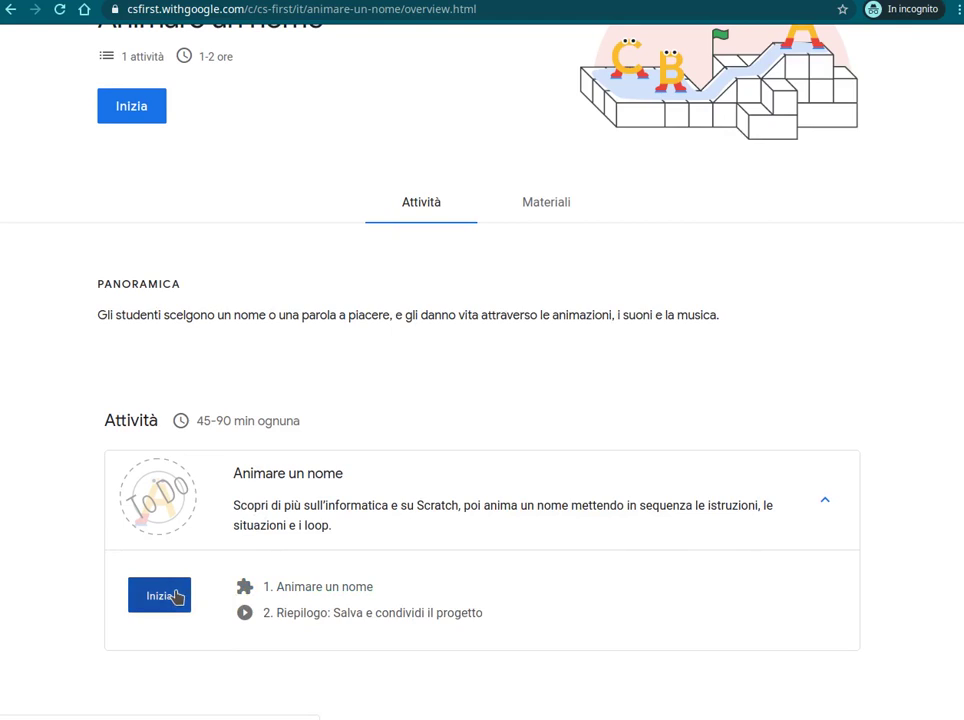
{"action": "left_click", "coordinate": [535, 207]}
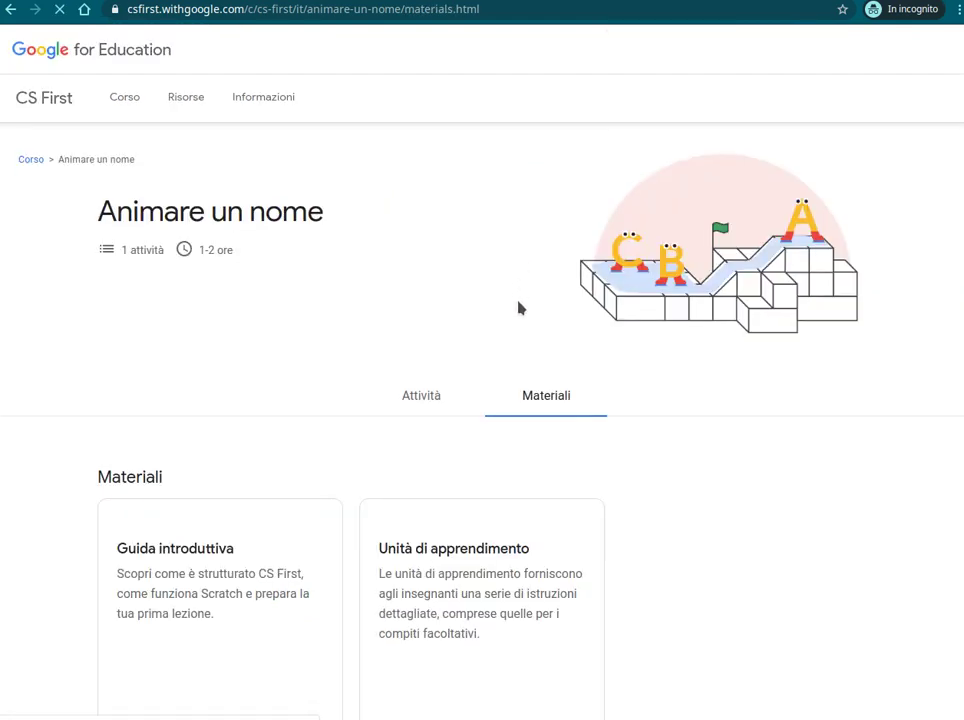
{"action": "scroll", "coordinate": [517, 307], "scroll_direction": "down", "scroll_amount": 1}
{"action": "scroll", "coordinate": [550, 290], "scroll_direction": "down", "scroll_amount": 3}
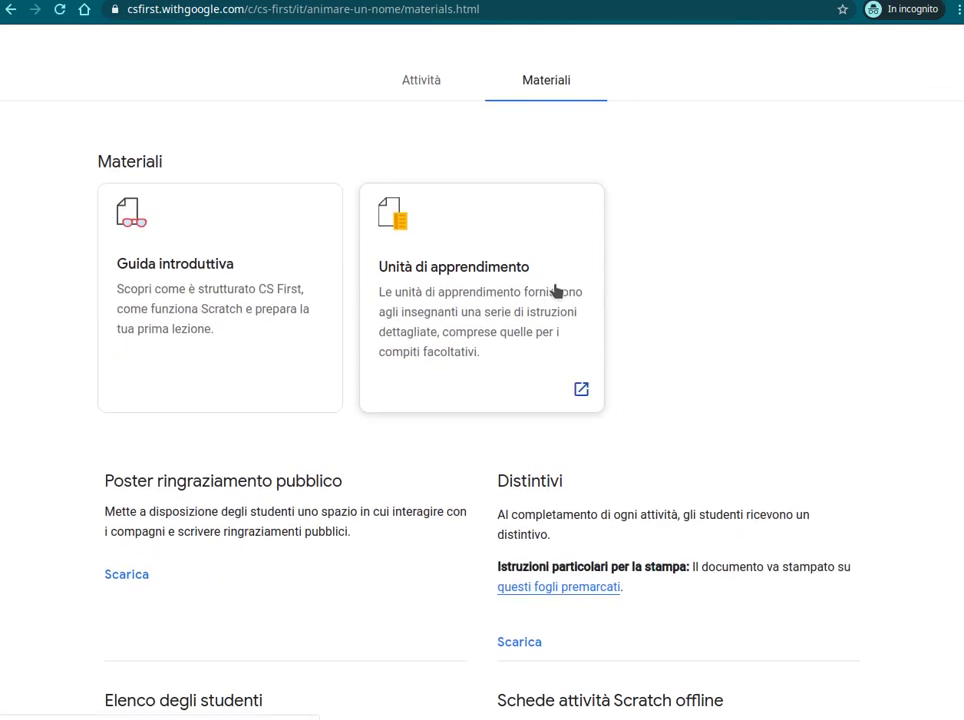
{"action": "scroll", "coordinate": [555, 290], "scroll_direction": "down", "scroll_amount": 4}
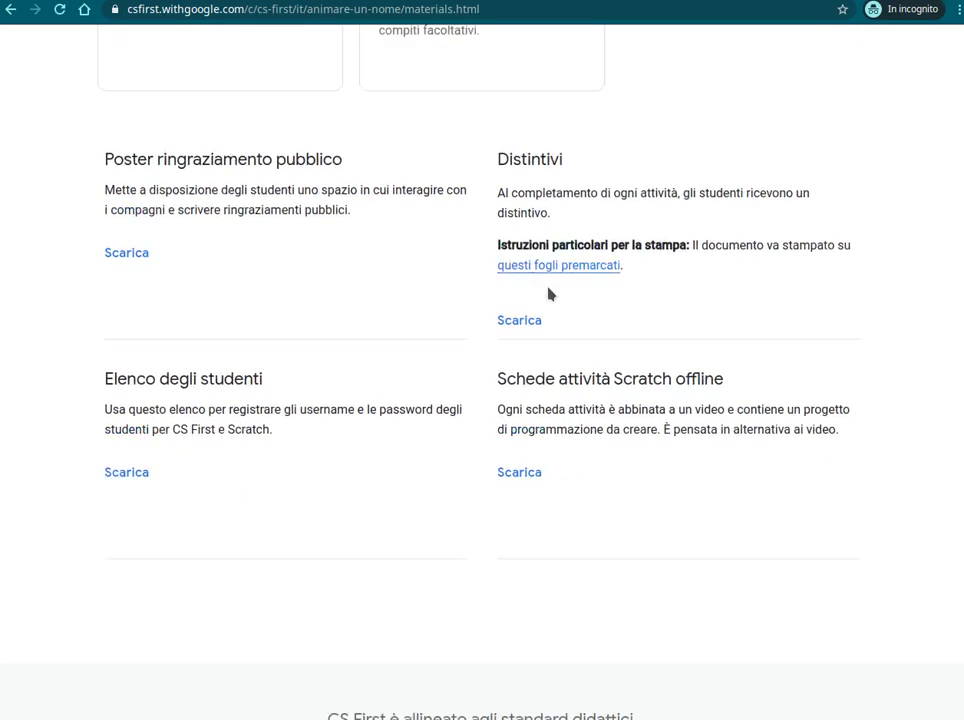
{"action": "scroll", "coordinate": [550, 293], "scroll_direction": "up", "scroll_amount": 1}
{"action": "scroll", "coordinate": [550, 293], "scroll_direction": "down", "scroll_amount": 2}
{"action": "scroll", "coordinate": [545, 290], "scroll_direction": "up", "scroll_amount": 2}
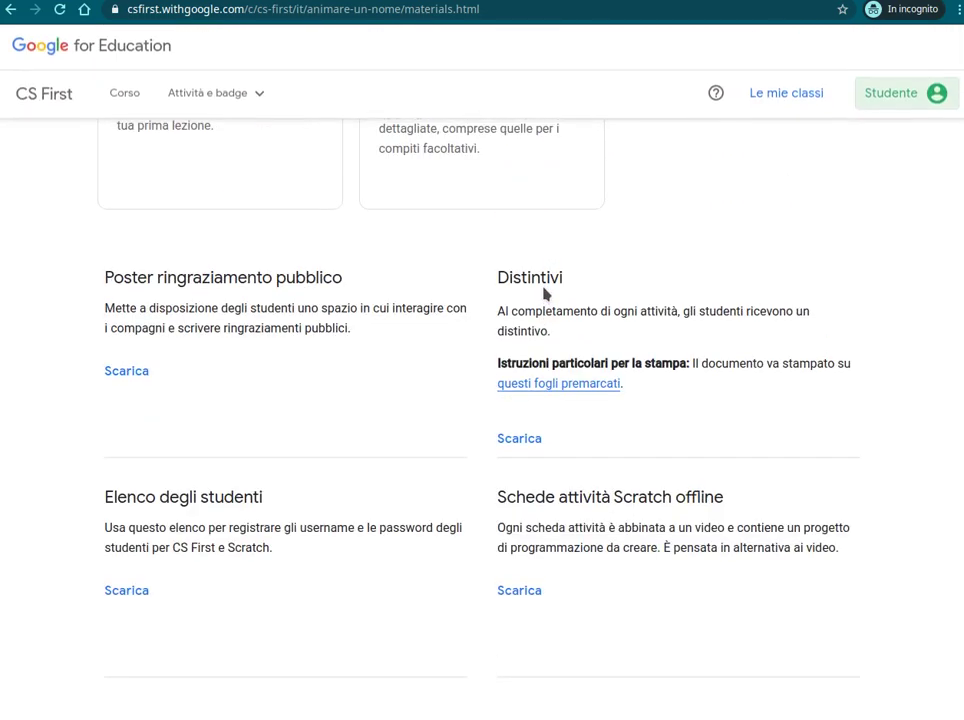
{"action": "scroll", "coordinate": [545, 290], "scroll_direction": "up", "scroll_amount": 4}
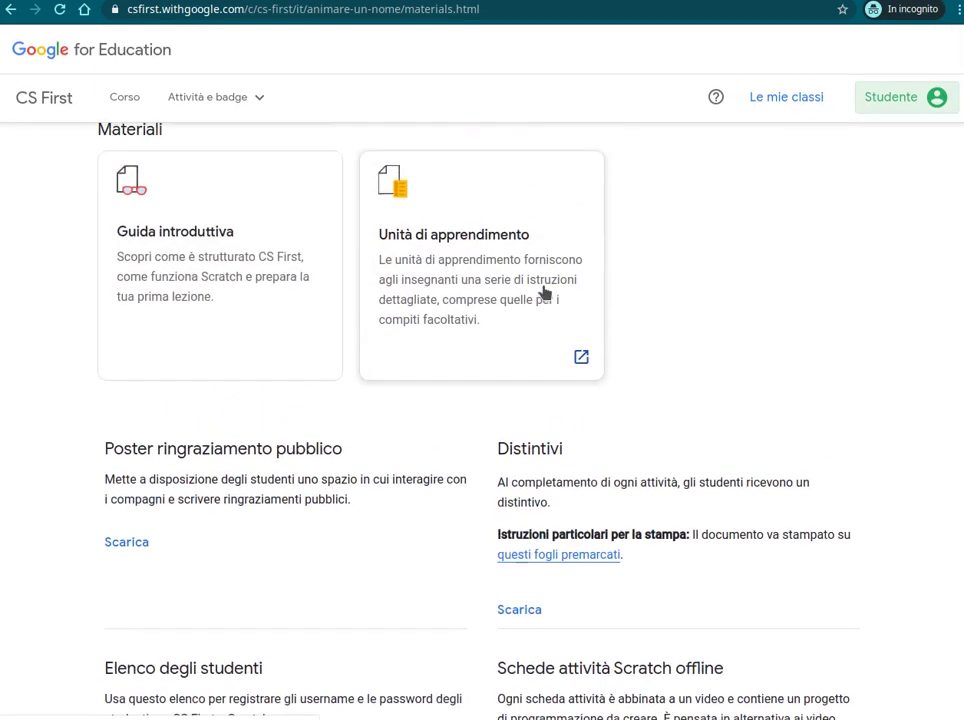
Return to the Attività tab and start the Animare un nome activity with Inizia
{"action": "left_click", "coordinate": [435, 244]}
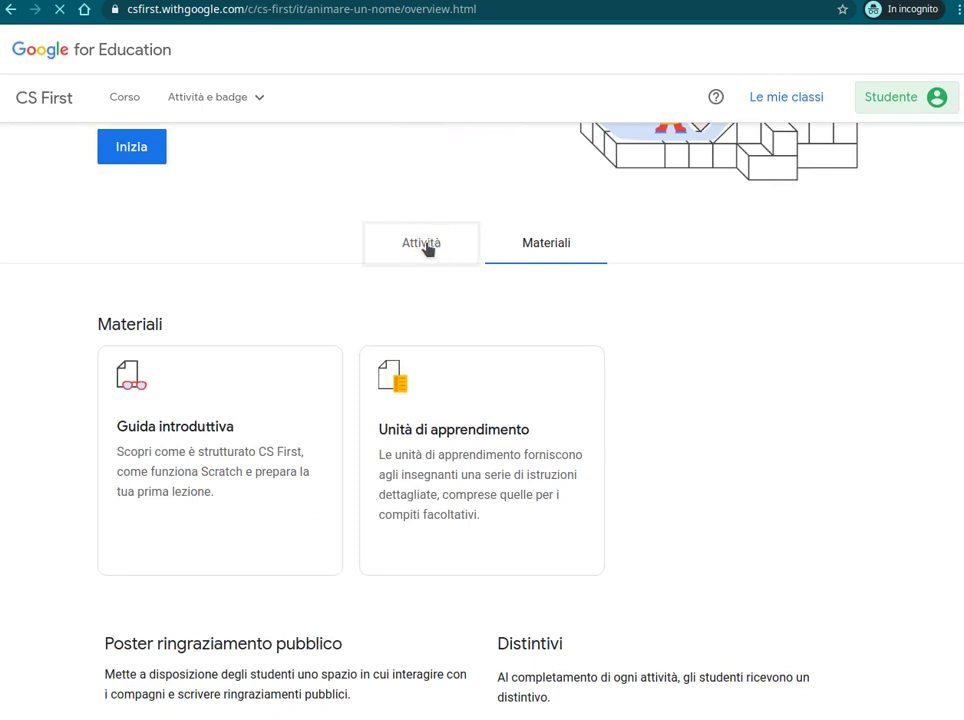
{"action": "scroll", "coordinate": [390, 340], "scroll_direction": "down", "scroll_amount": 3}
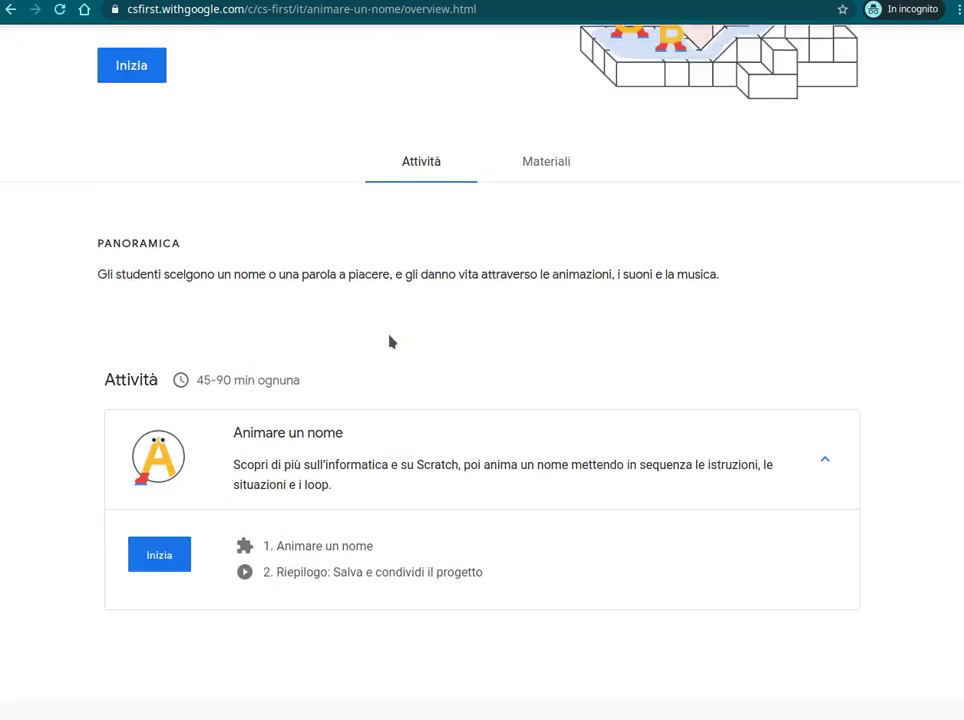
{"action": "left_click", "coordinate": [165, 556]}
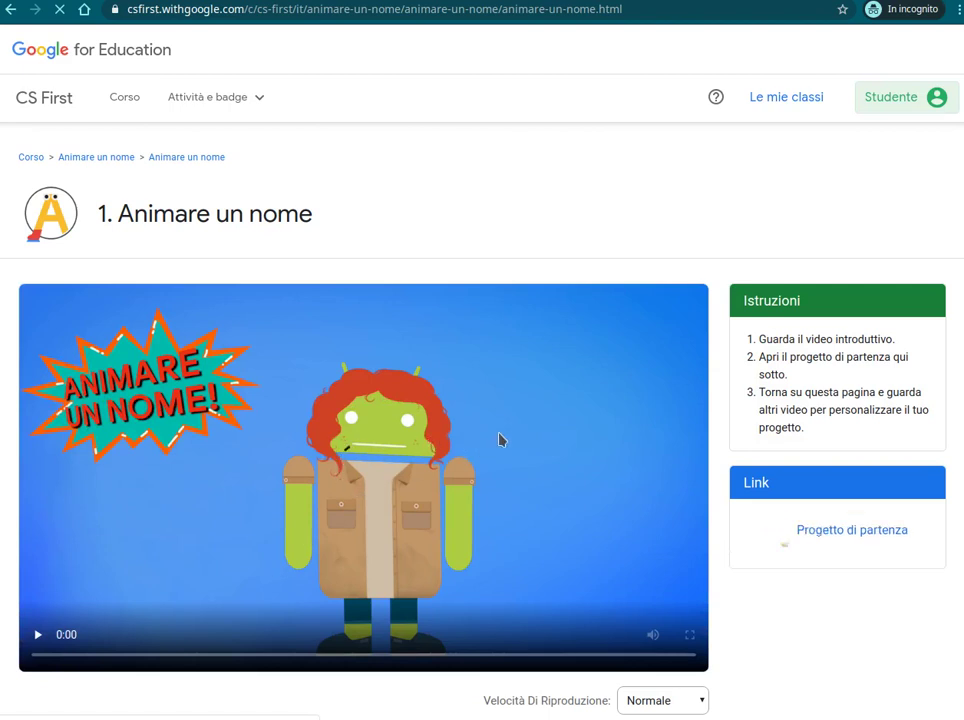
Highlight the first three Istruzioni steps, from watching the video to opening the starter project
{"action": "left_click_drag", "start_coordinate": [762, 337], "coordinate": [905, 347]}
{"action": "left_click_drag", "start_coordinate": [755, 358], "coordinate": [822, 393]}
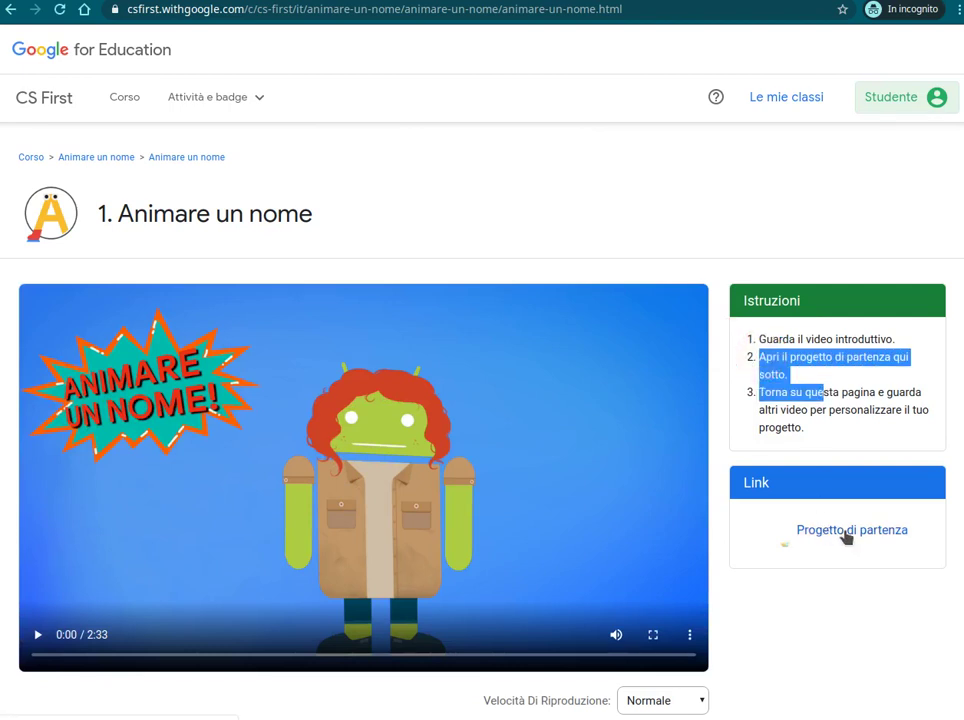
{"action": "left_click", "coordinate": [807, 371]}
{"action": "left_click_drag", "start_coordinate": [760, 391], "coordinate": [825, 434]}
Open the Progetto di partenza starter project in Scratch from the Link box
{"action": "scroll", "coordinate": [540, 463], "scroll_direction": "down", "scroll_amount": 5}
{"action": "scroll", "coordinate": [222, 503], "scroll_direction": "down", "scroll_amount": 1}
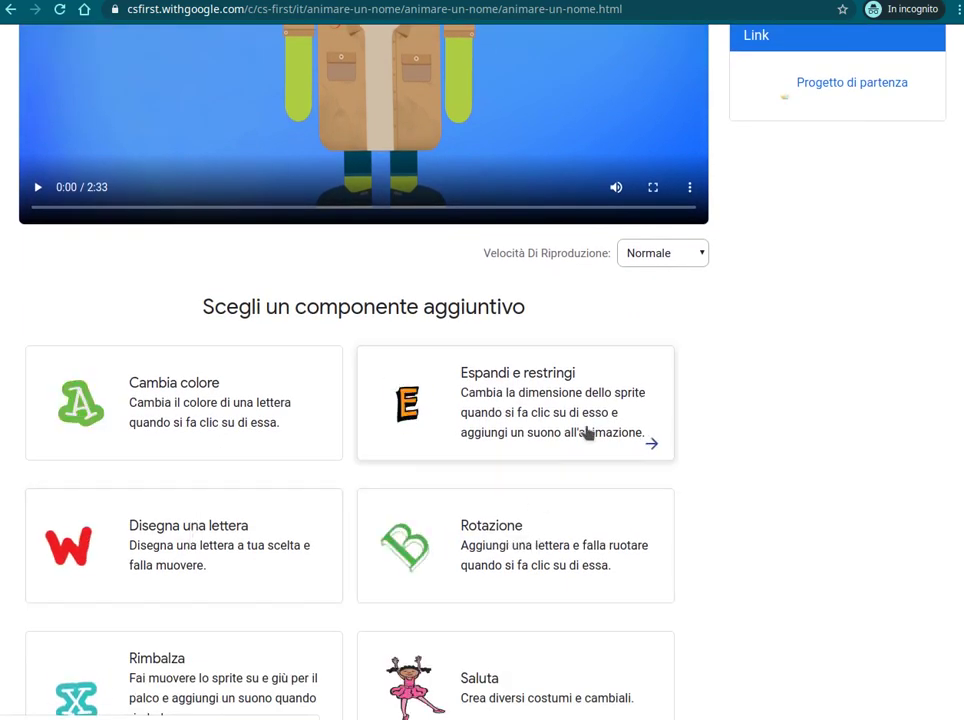
{"action": "scroll", "coordinate": [585, 430], "scroll_direction": "up", "scroll_amount": 3}
{"action": "scroll", "coordinate": [820, 245], "scroll_direction": "up", "scroll_amount": 1}
{"action": "left_click", "coordinate": [845, 364]}
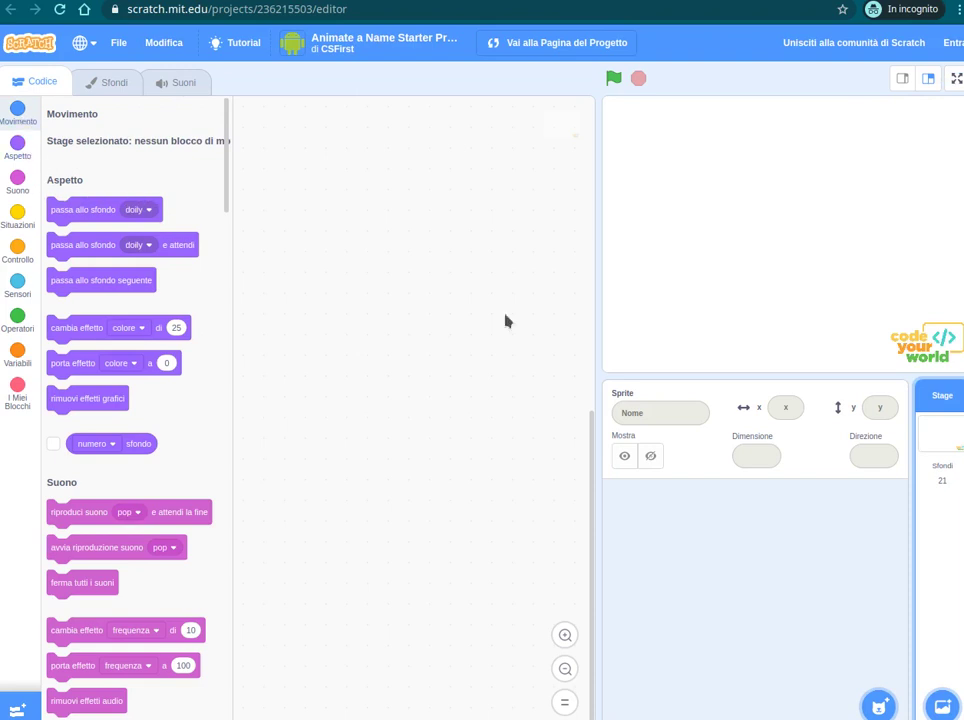
Add Block-A from the Lettere sprites, show Movimento blocks, and switch back to CS First
{"action": "left_click", "coordinate": [879, 707]}
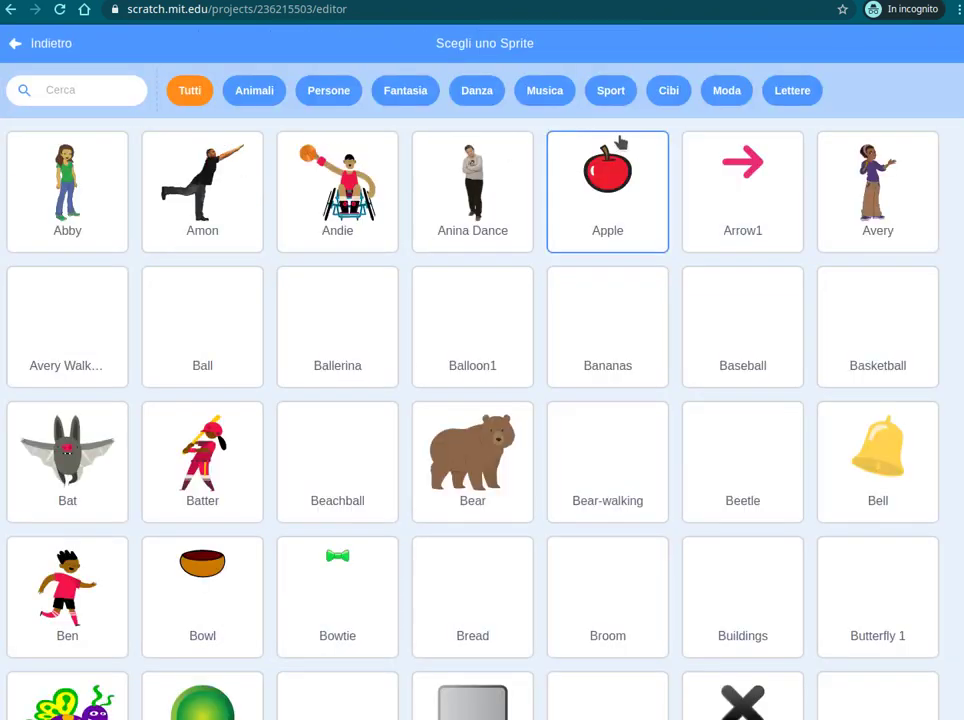
{"action": "left_click", "coordinate": [785, 95]}
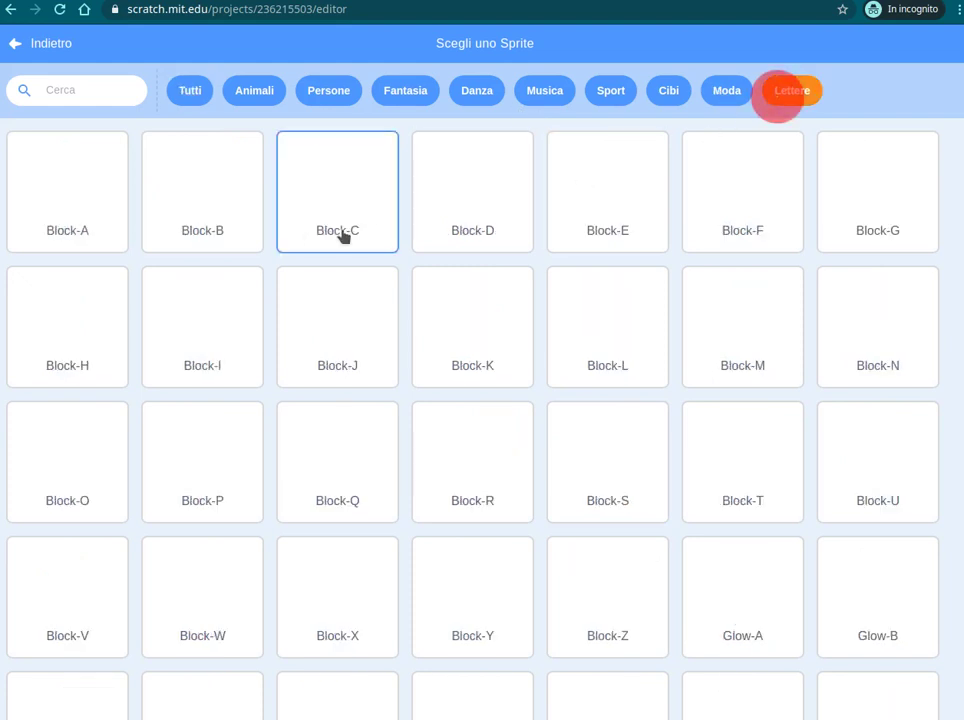
{"action": "left_click", "coordinate": [89, 215]}
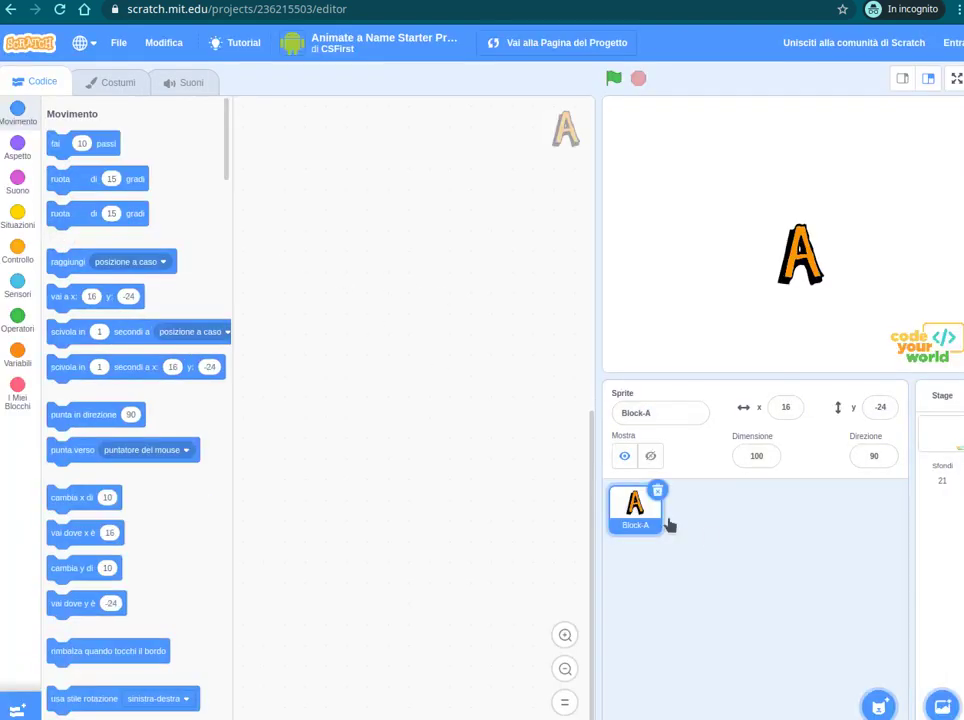
{"action": "left_click", "coordinate": [18, 112]}
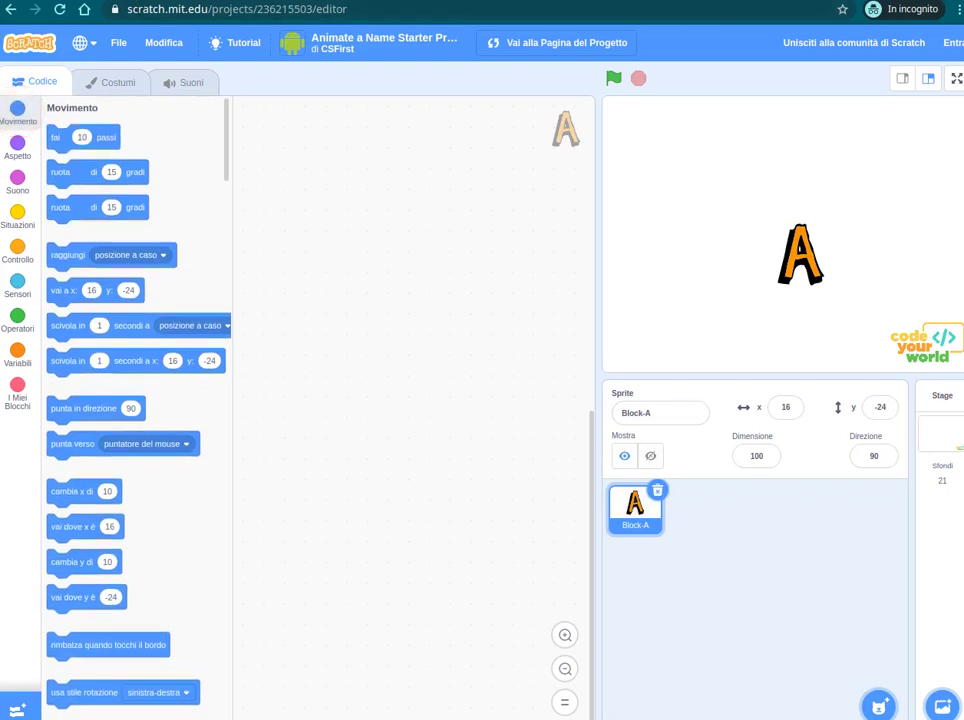
{"action": "key", "text": "ctrl+Tab"}
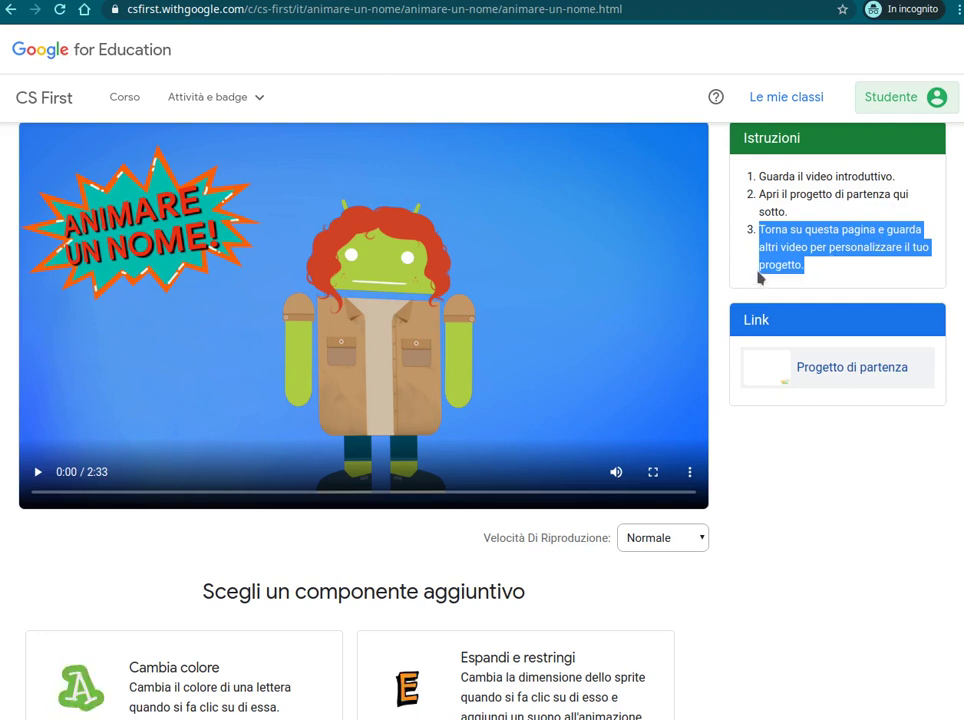
Watch the Animare un nome intro from 0:53, skip to 2:13, then reveal the Rotazione and Rimbalza add-ons
{"action": "left_click", "coordinate": [267, 493]}
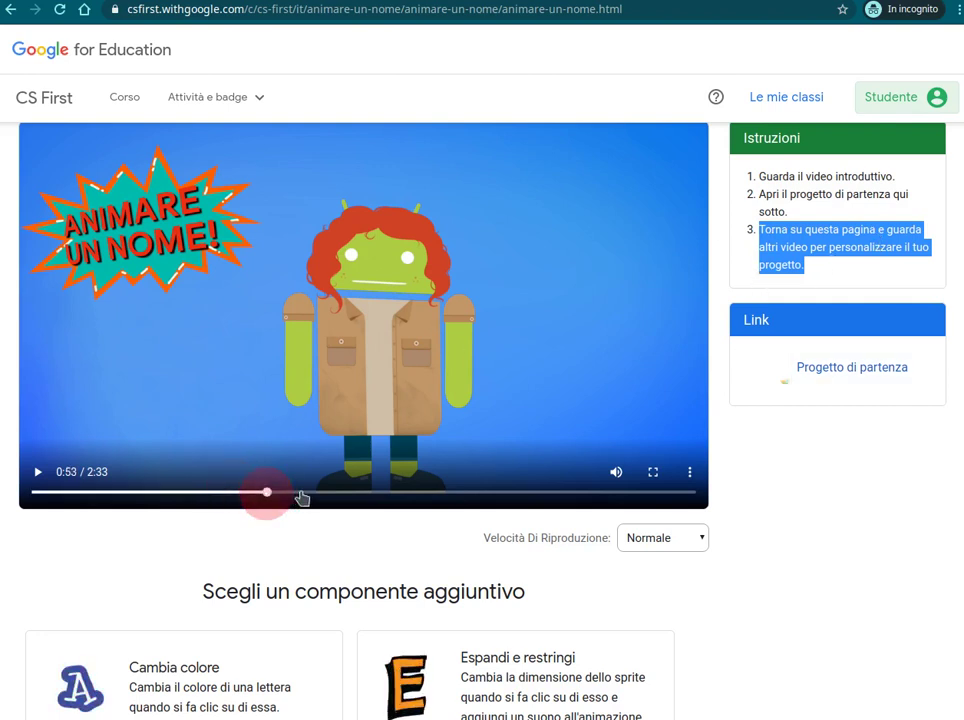
{"action": "left_click", "coordinate": [366, 387]}
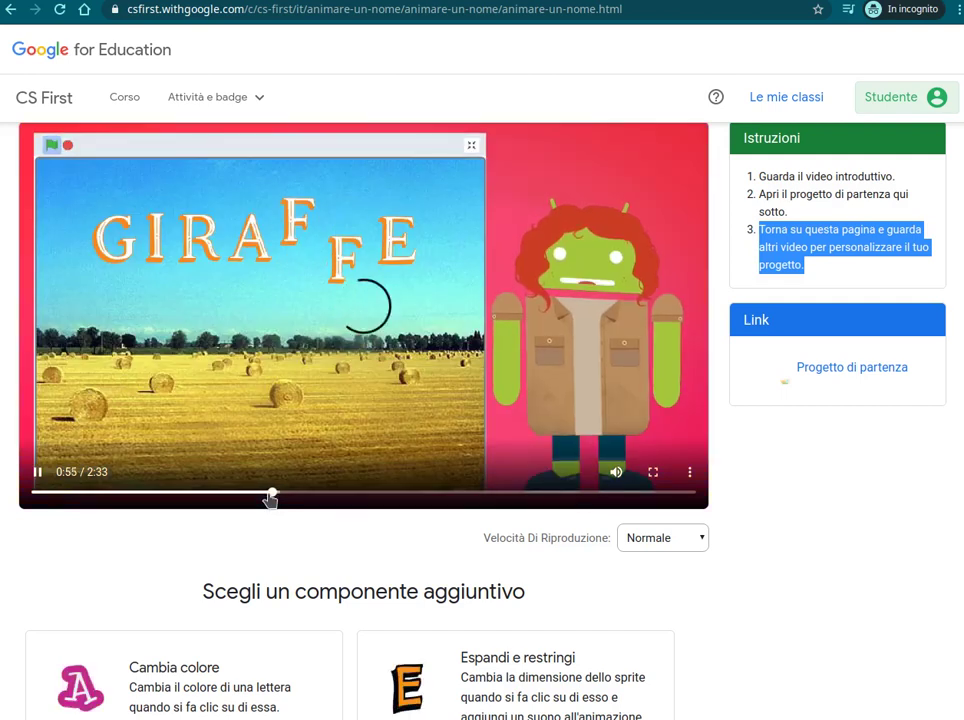
{"action": "left_click", "coordinate": [609, 494]}
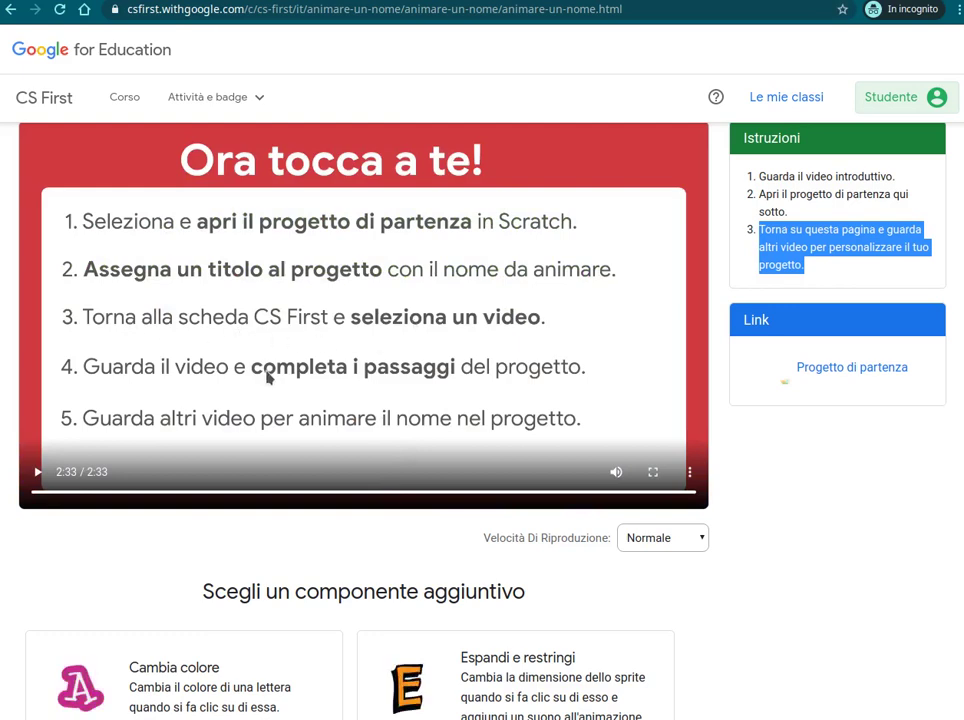
{"action": "scroll", "coordinate": [290, 560], "scroll_direction": "down", "scroll_amount": 7}
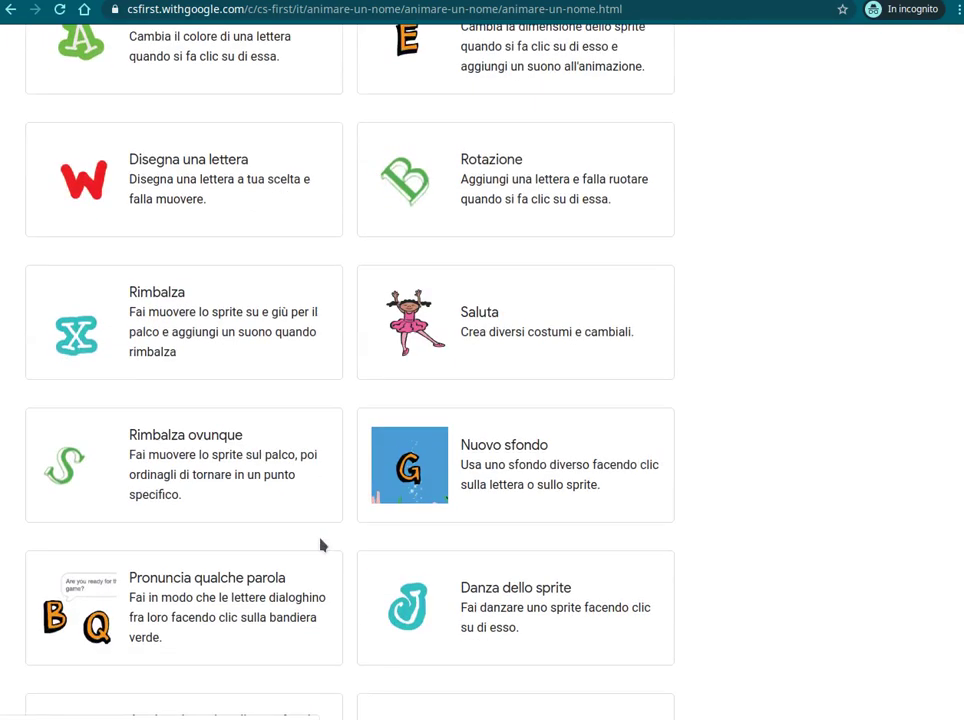